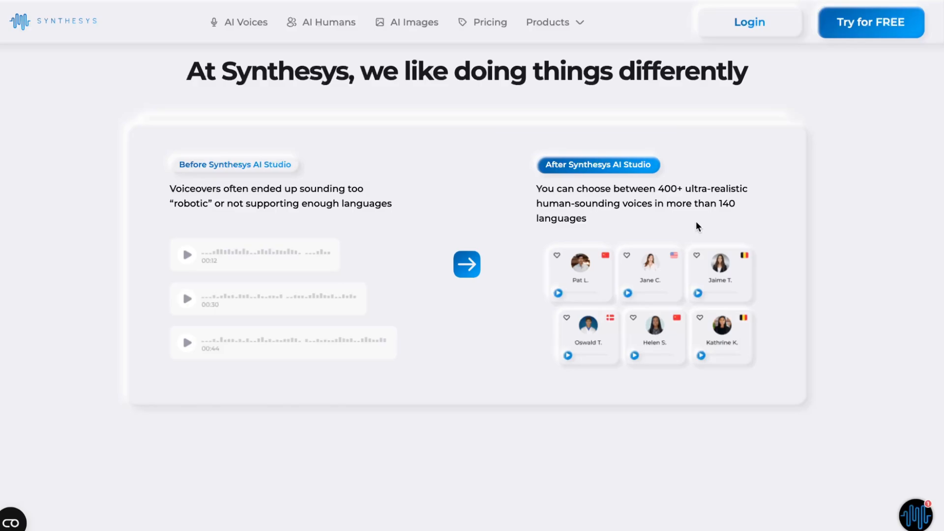
Scroll through the before-and-after comparison section of the Synthesys website
scroll(698, 226, down, 3)
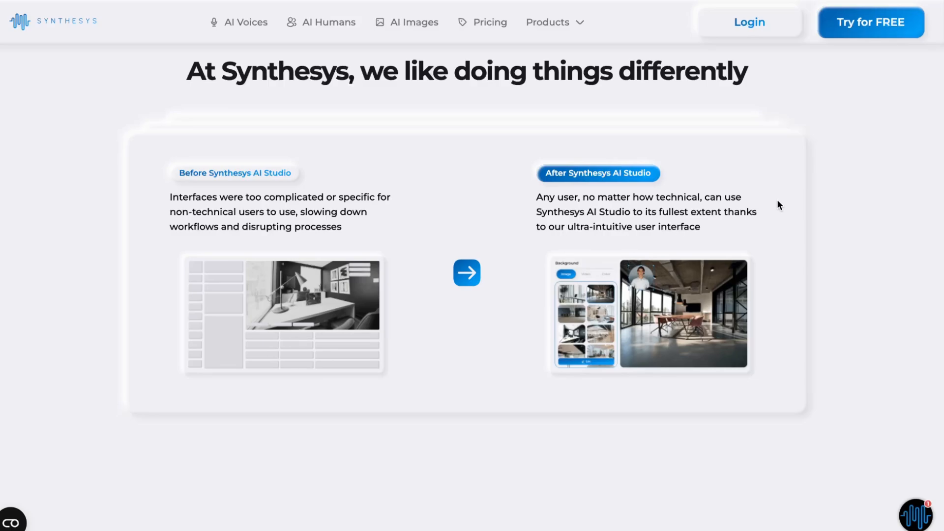
scroll(861, 156, up, 8)
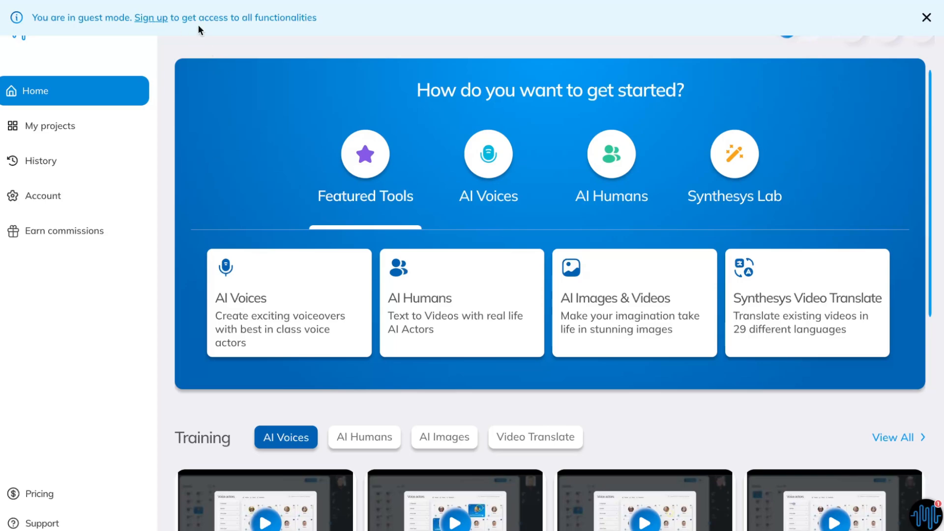
Dismiss the guest-mode banner and look through the My projects, History and Account settings pages
click(926, 19)
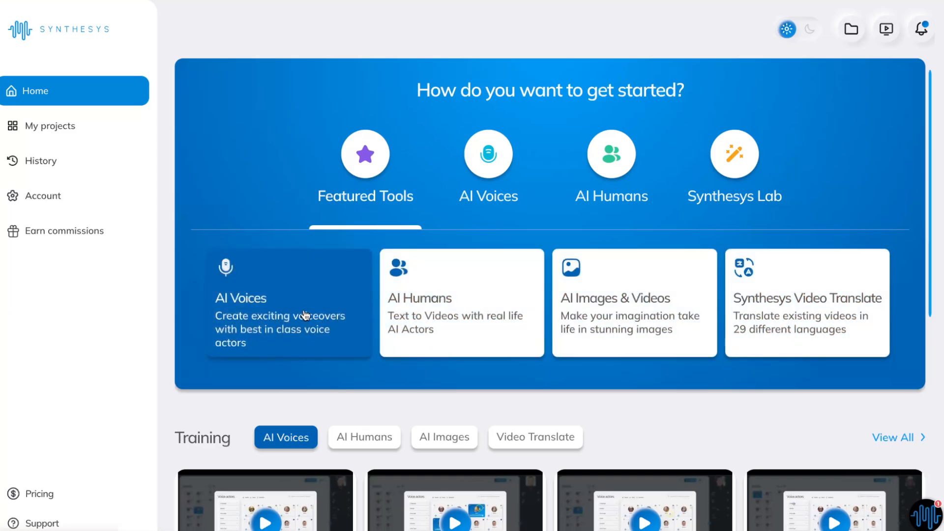
click(58, 127)
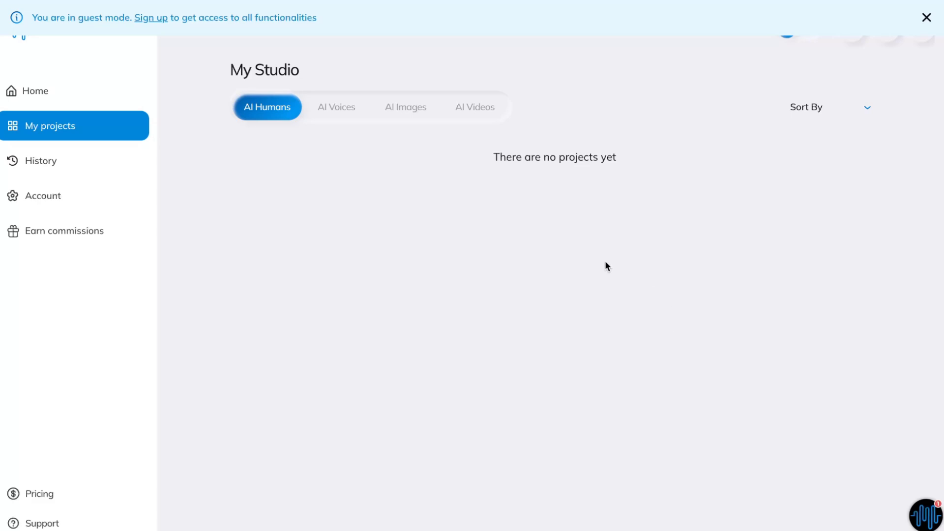
click(76, 162)
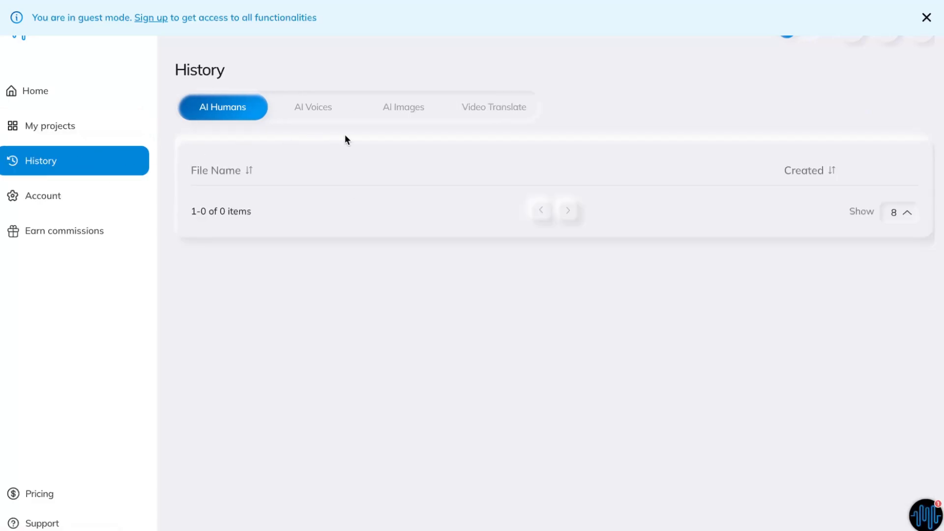
click(55, 197)
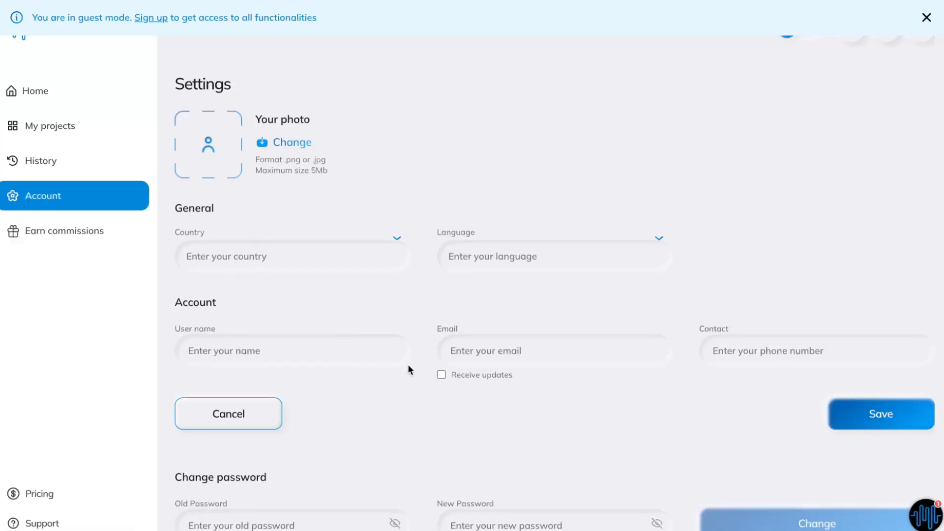
scroll(408, 364, down, 2)
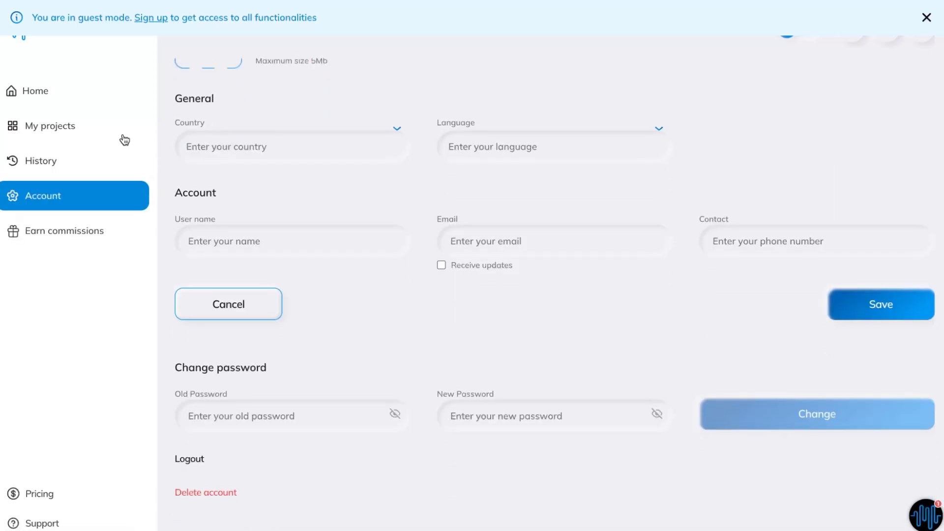
Open the AI Voices tool from the home page and close the guest-mode banner and training video popup
click(54, 94)
click(264, 297)
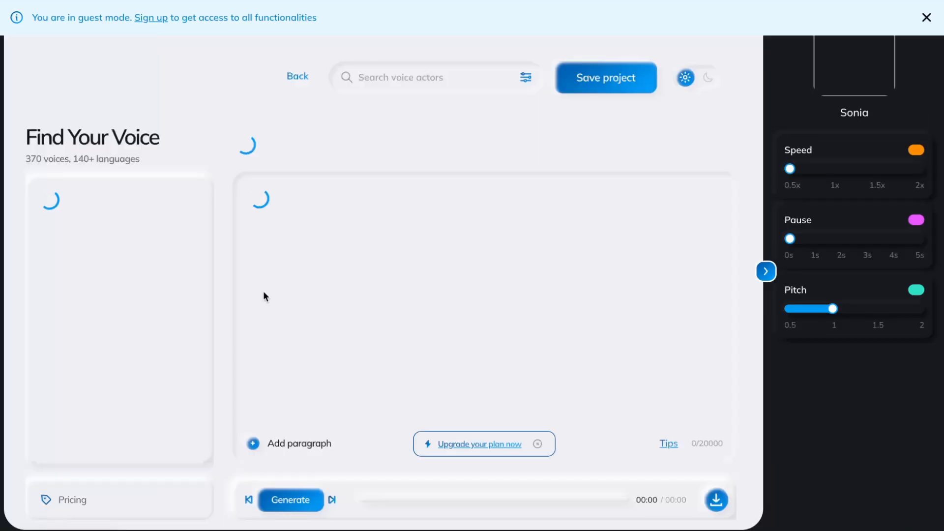
click(927, 18)
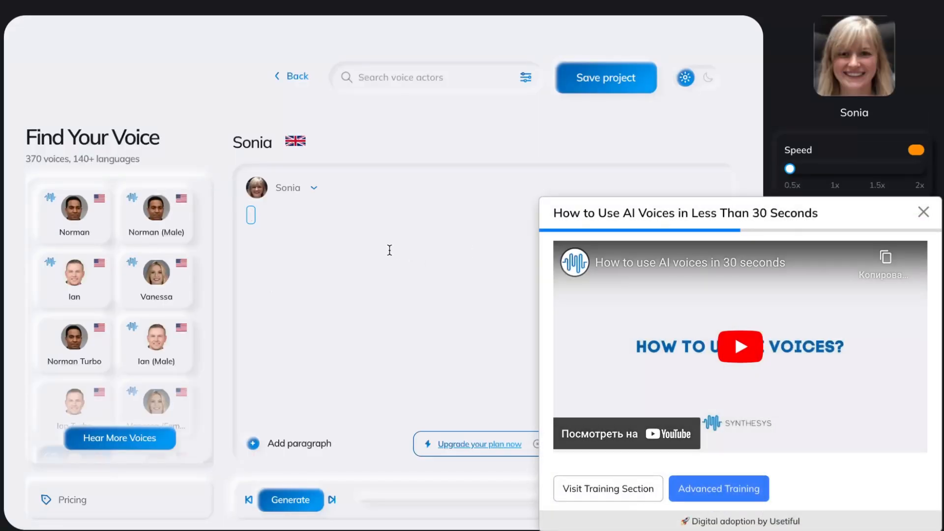
click(922, 213)
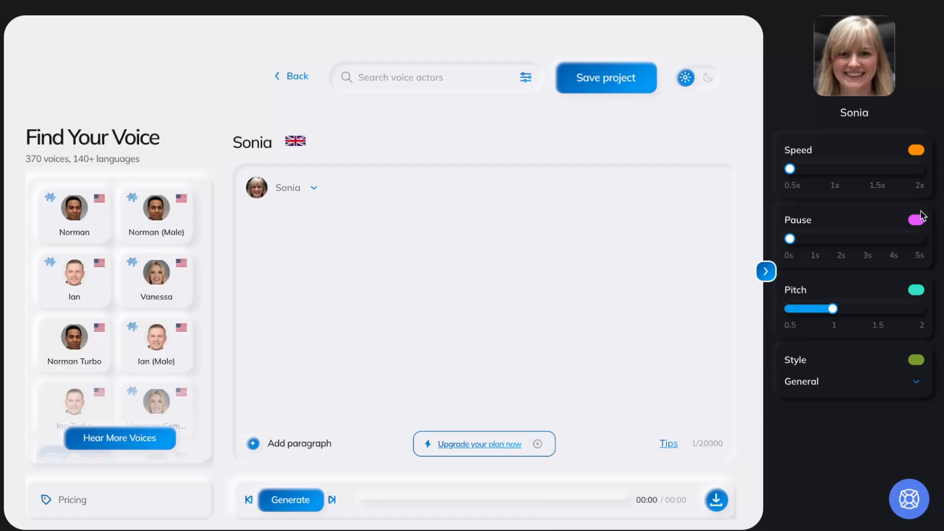
Paste the nature essay into the Sonia voice editor and insert a 0.6x speed marker after the first sentence
click(292, 225)
text(Nature is an important and integral part of mankind. It is one of the greatest blessings for human life; however, nowadays humans fail to recognize it as one. Nature has been an inspiration for numerous poets, writers, artists and more of yesteryears. This remarkable creation inspired them to write poems and stories in the glory of it. They truly valued nature which reflects in their works even today. Essentially, nature is everything we are surrounded by like the water we drink, the air we breathe, the sun we soak in, the birds we hear chirping, the moon we gaze at and more. Above all, it is rich and vibrant and consists of both living and non-living things. Therefore, people of the modern age should also learn something from people of yesteryear and start valuing nature before it gets too late.)
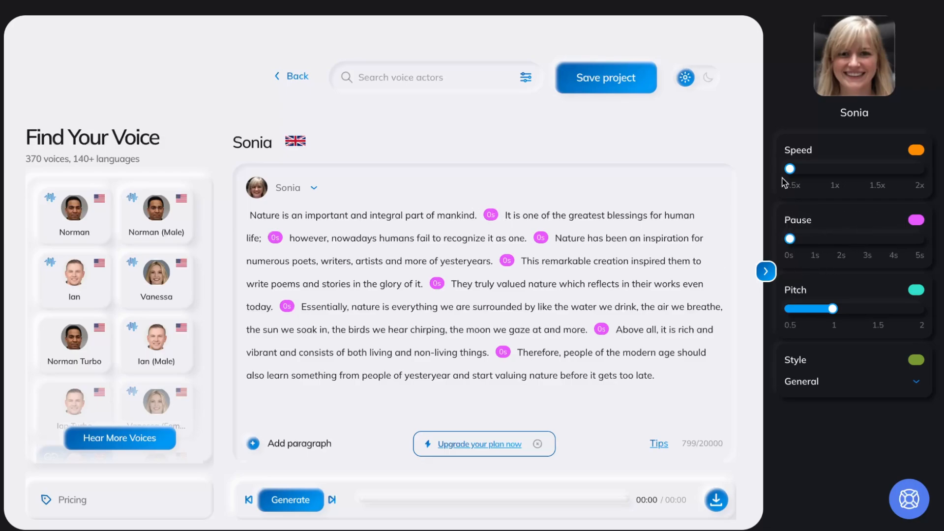
drag(789, 169, 857, 170)
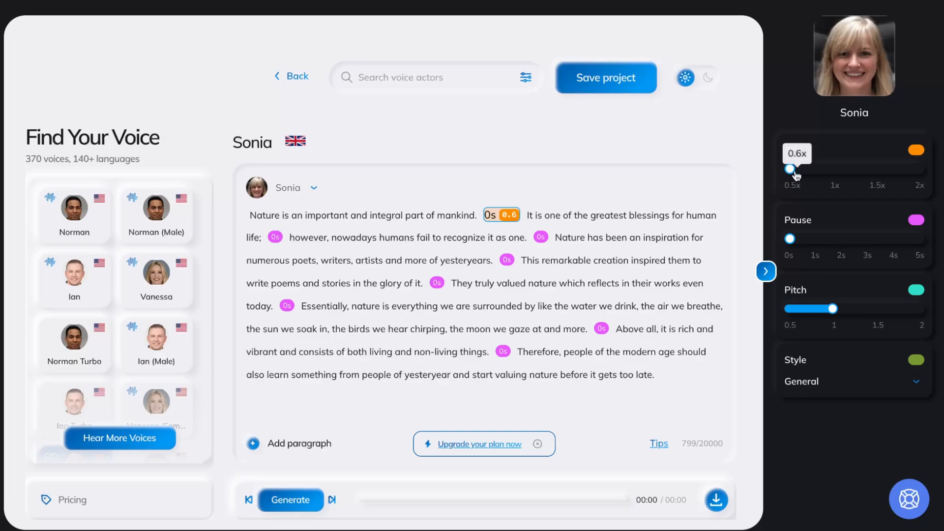
Select the first sentence and set its speed to 1x
click(376, 214)
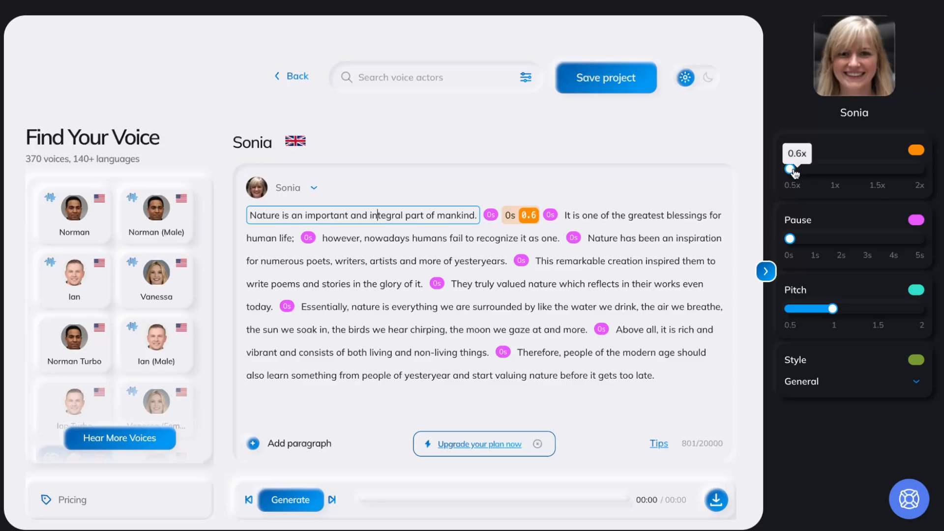
drag(793, 169, 937, 186)
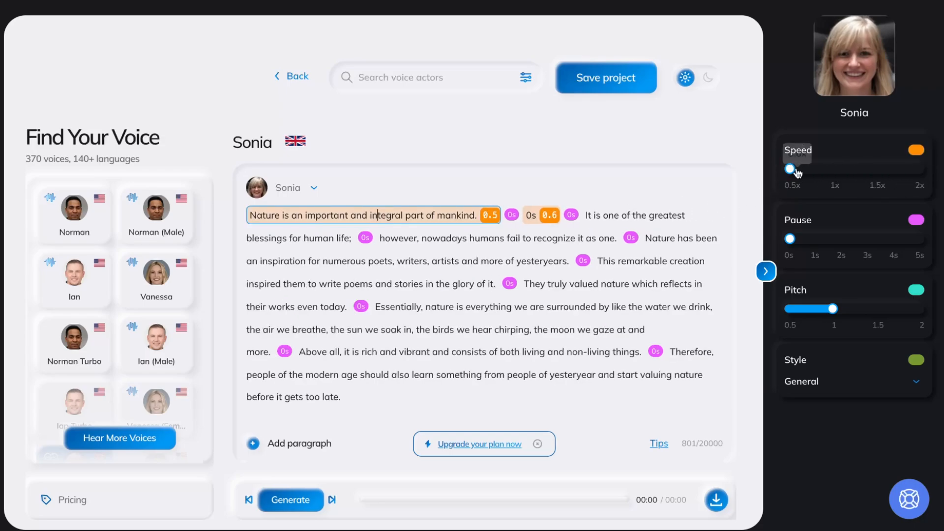
drag(790, 169, 832, 170)
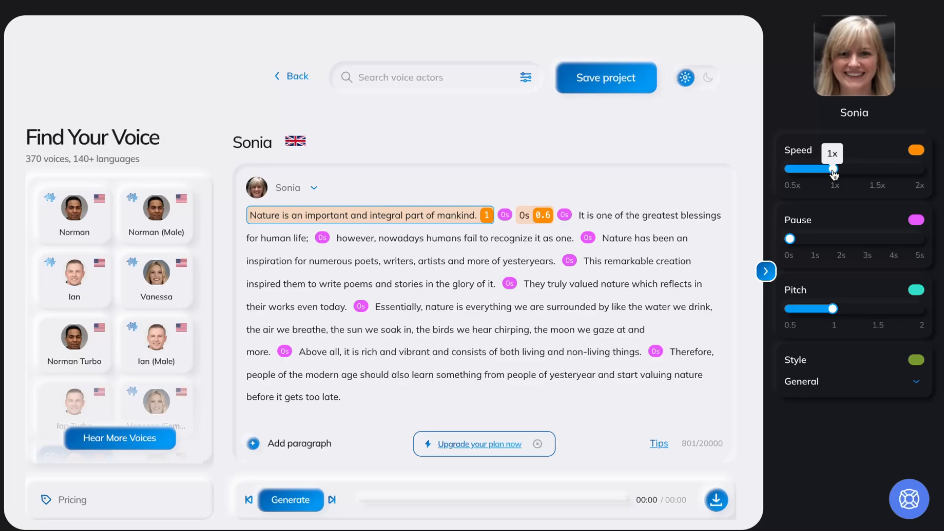
Select the pause marker after the first sentence and set it to 3.2 s
click(505, 214)
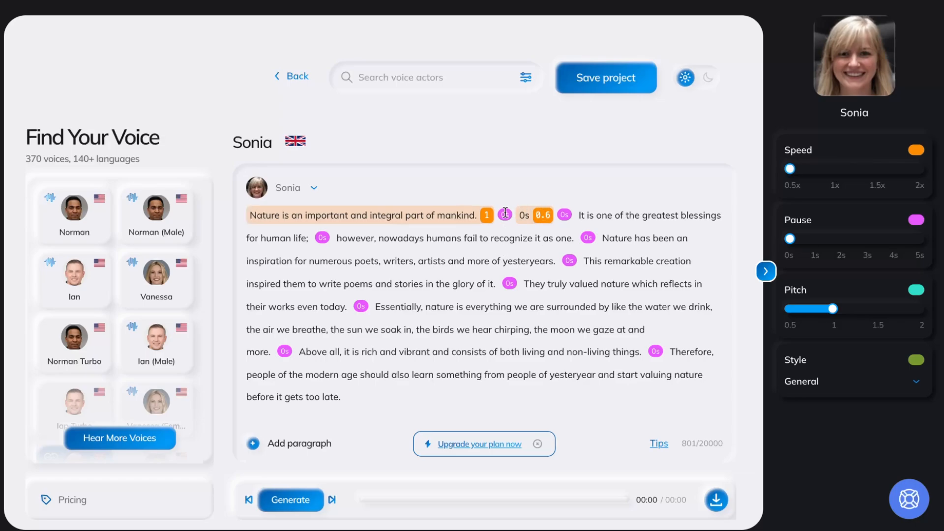
drag(501, 214, 512, 213)
click(502, 182)
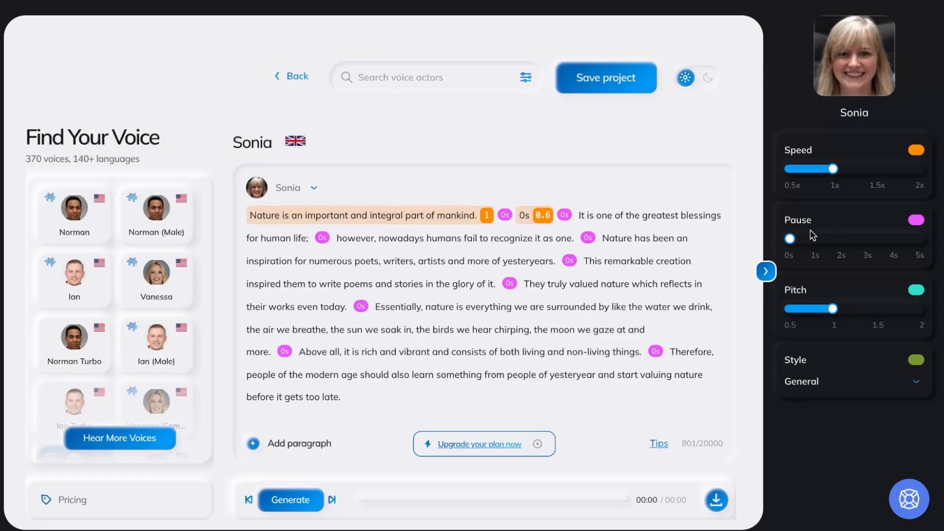
drag(789, 238, 874, 239)
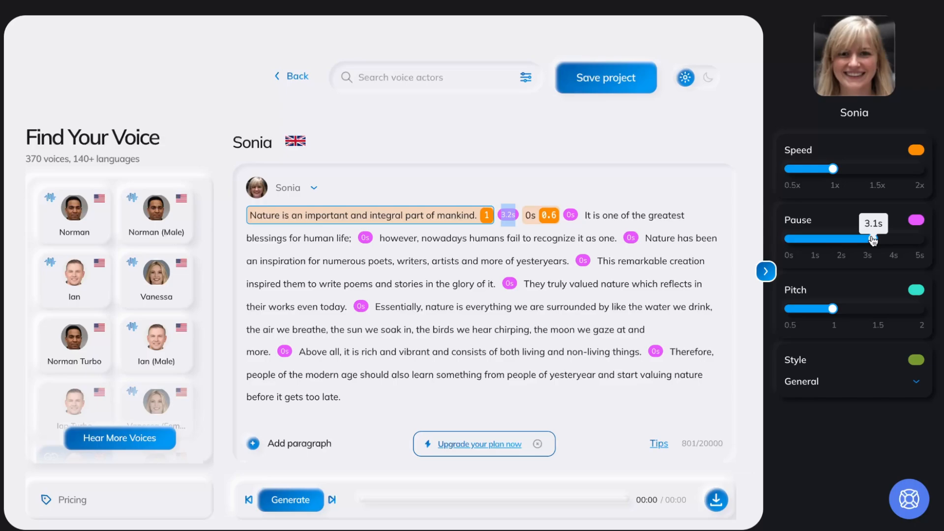
Select the 0.6 speed marker group and give it a 1.9 s pause and a 0.9 pitch
click(536, 215)
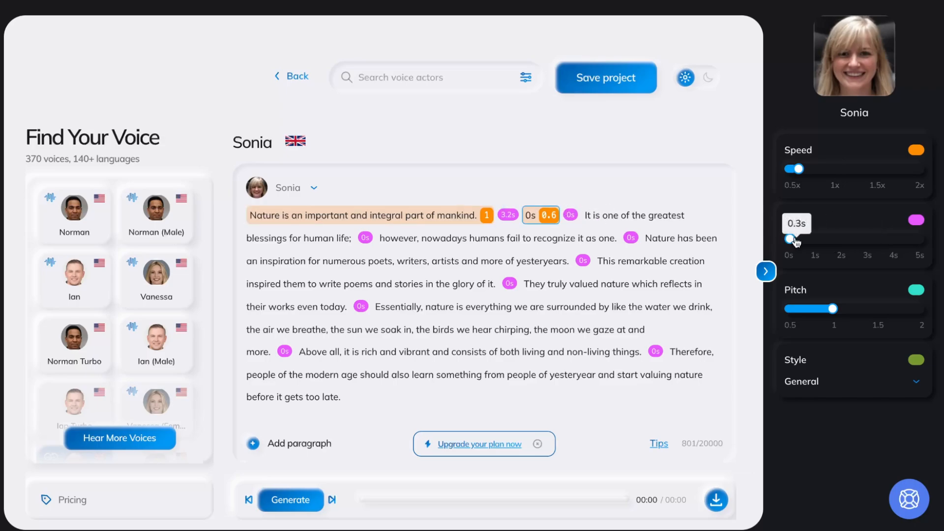
drag(795, 239, 840, 239)
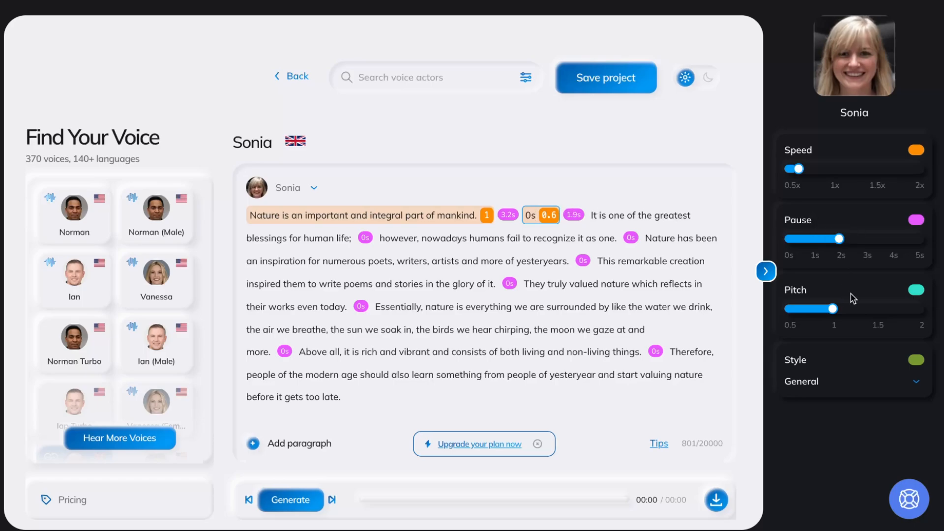
mouse_move(832, 308)
mouse_down()
mouse_move(840, 308)
mouse_move(823, 309)
mouse_up()
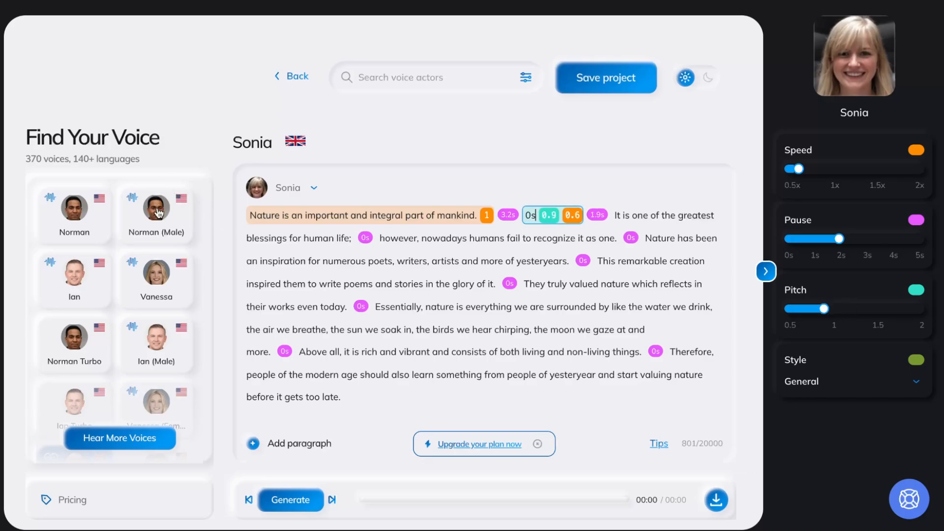
Change the voice actor to Norman (Male)
click(72, 218)
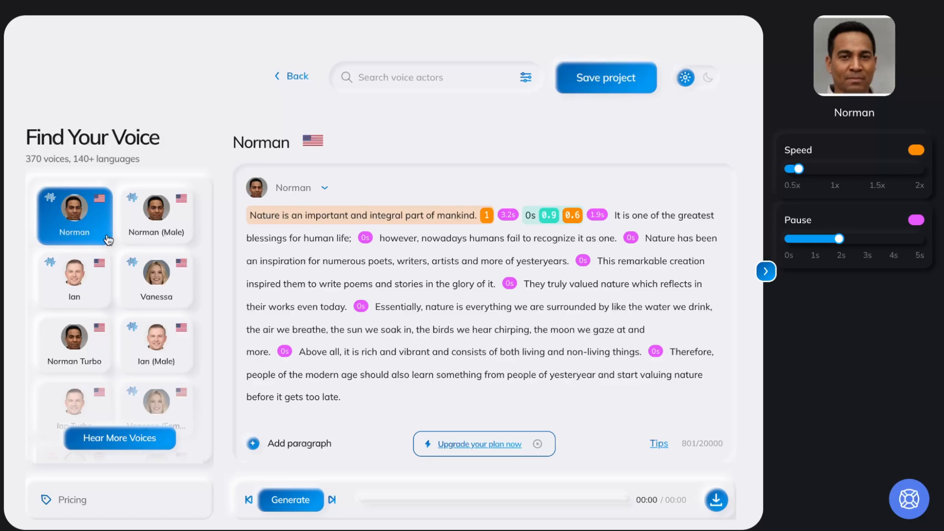
click(157, 218)
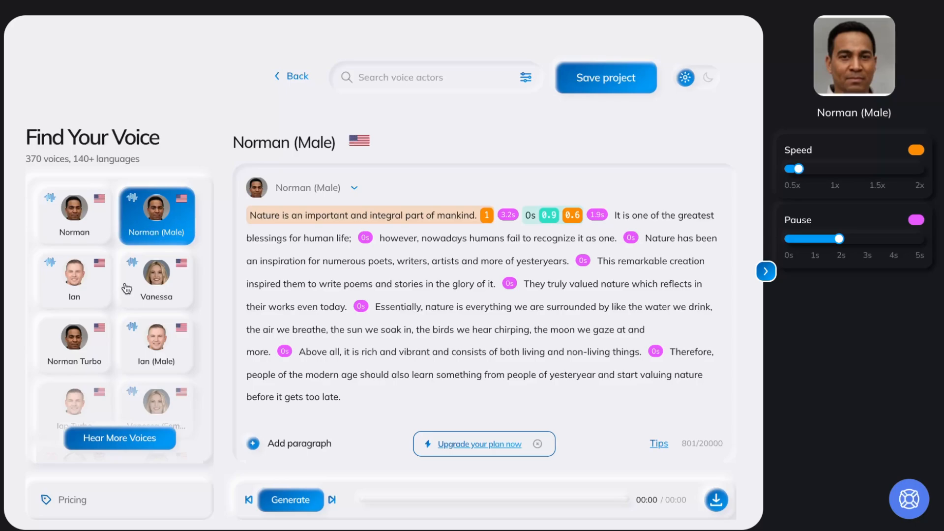
Open the full voice actors library and play Natasha's voice sample
click(109, 443)
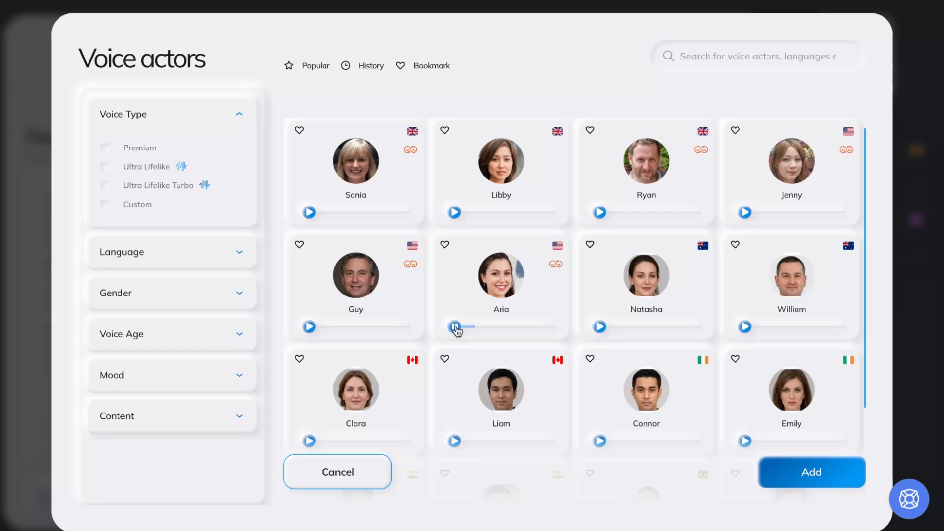
scroll(536, 352, down, 1)
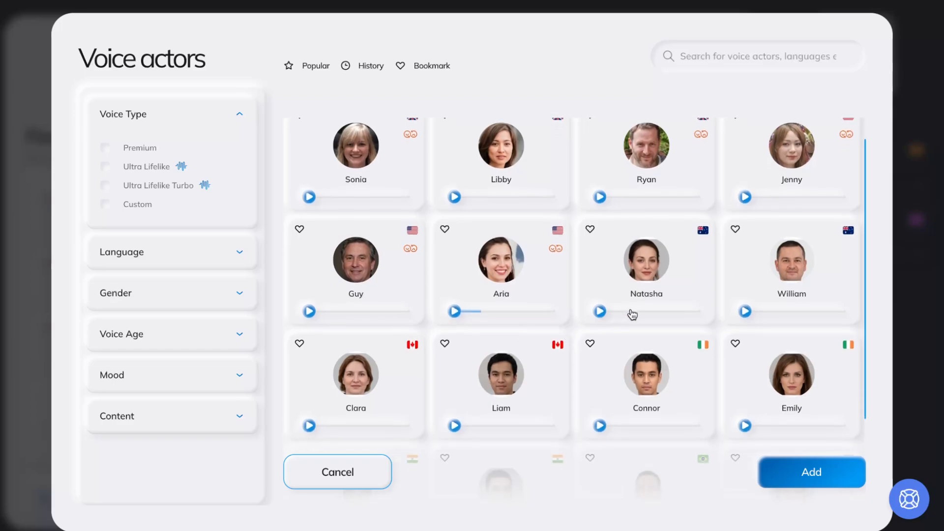
click(601, 312)
Try the Premium, Ultra Lifelike and Ultra Lifelike Turbo voice type filters and clear them again
click(104, 150)
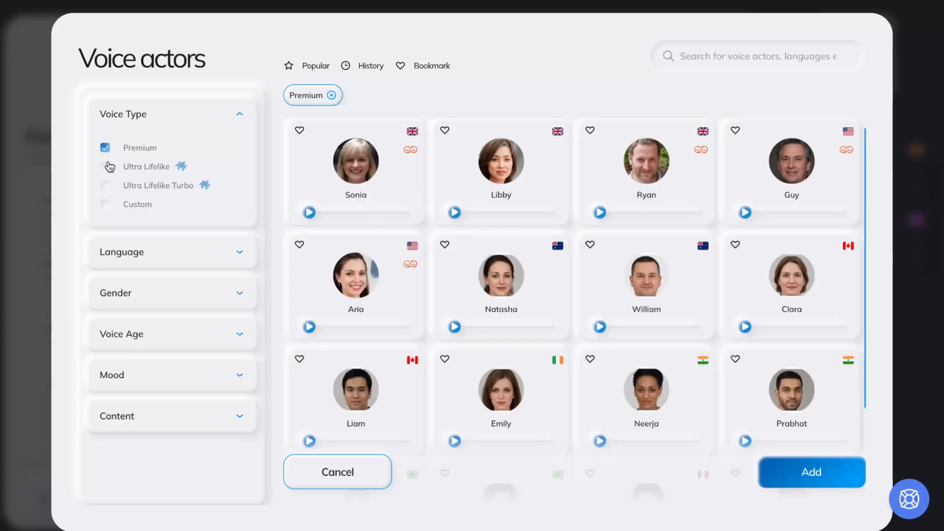
click(105, 167)
click(106, 186)
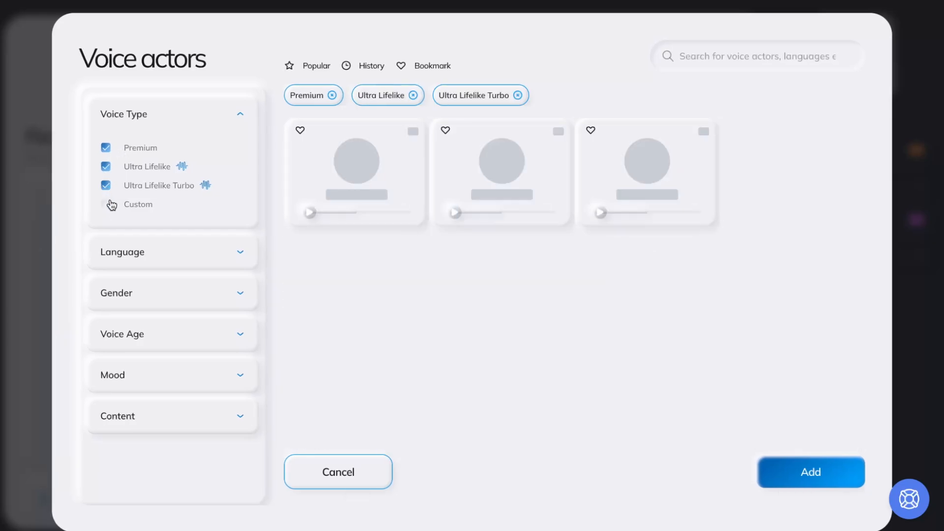
click(105, 185)
click(106, 166)
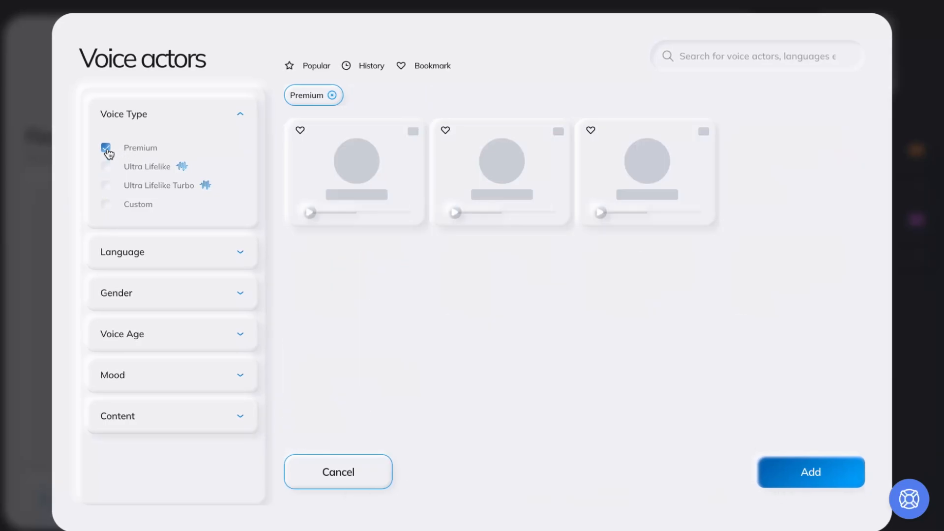
click(105, 147)
Browse the Language, Gender, Voice Age and Mood filter options in the voice actors library
click(165, 260)
scroll(228, 288, down, 5)
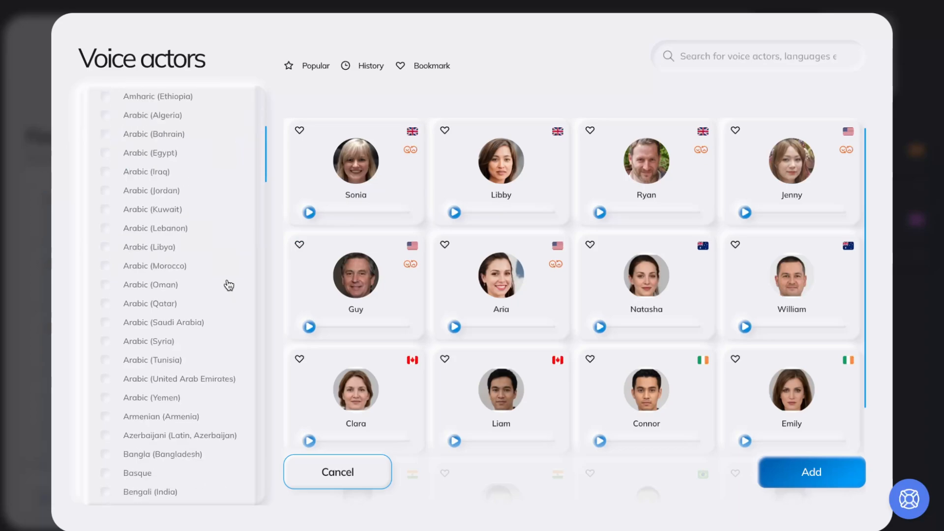
scroll(228, 285, up, 3)
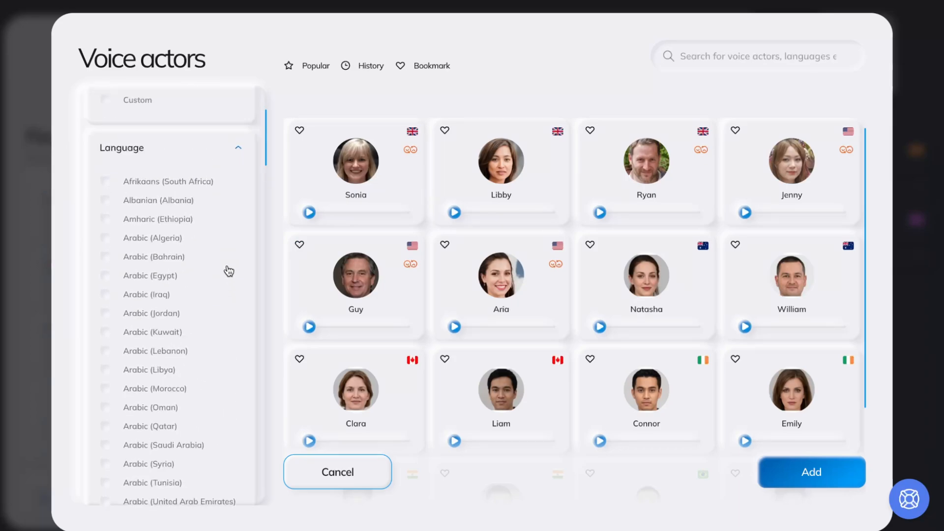
click(235, 150)
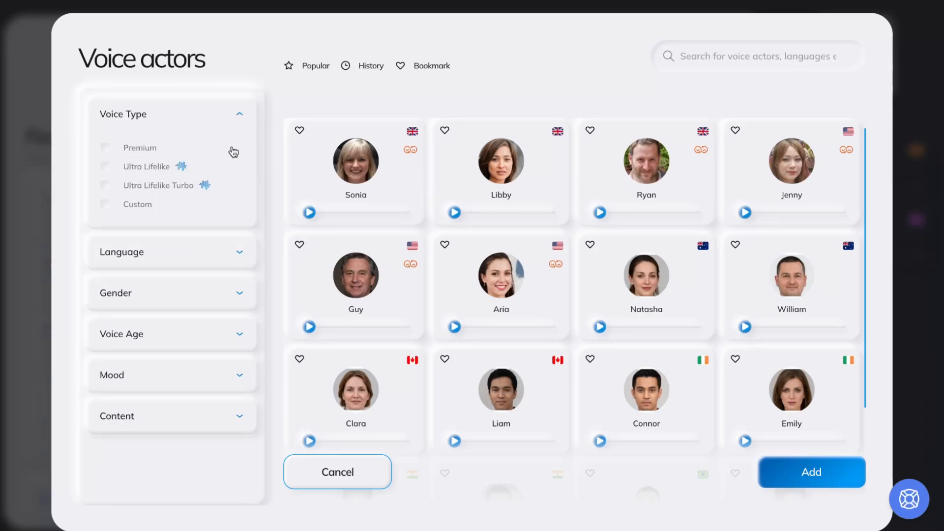
click(187, 308)
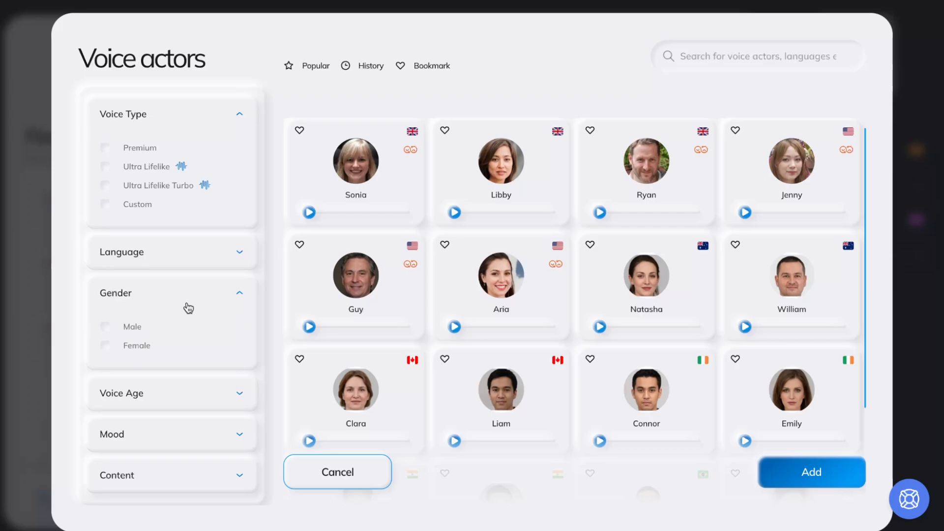
click(188, 308)
click(176, 336)
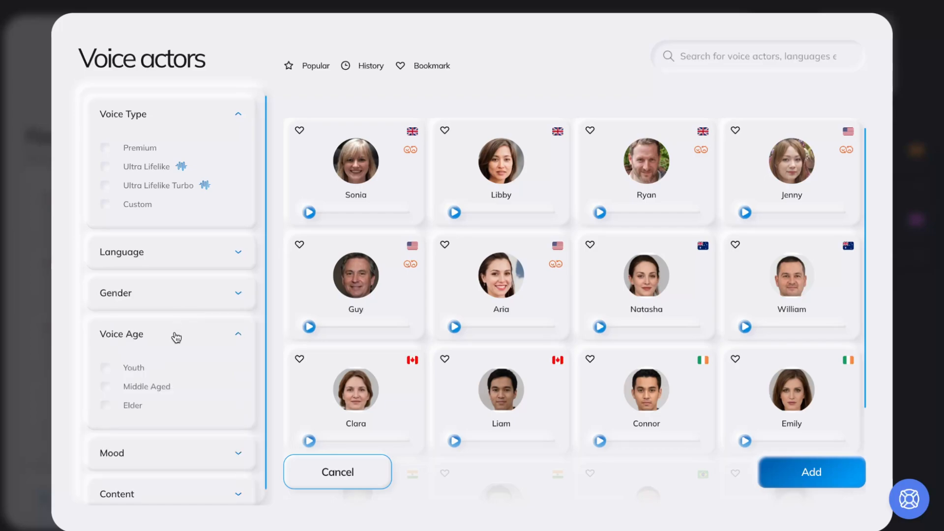
click(176, 336)
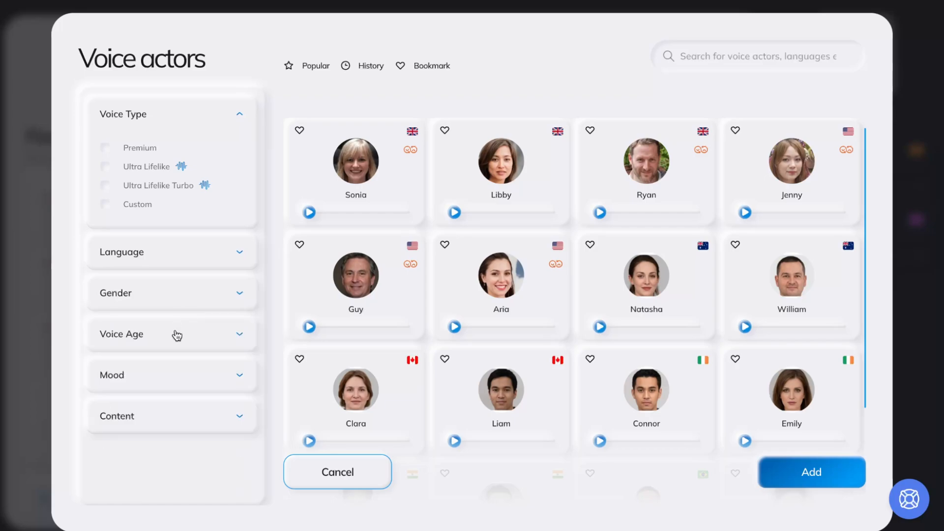
click(167, 377)
scroll(166, 377, down, 1)
scroll(157, 379, down, 1)
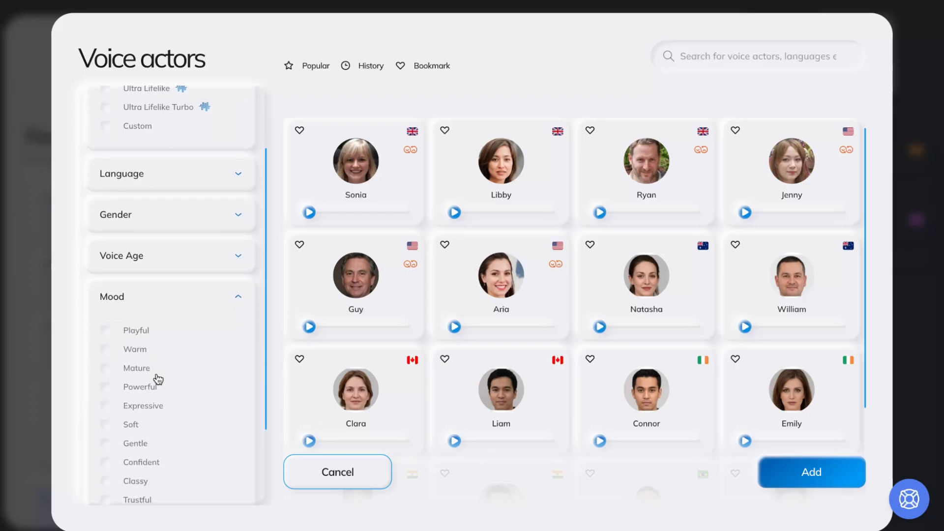
Browse the Mood and Content filter options in the voice actors library
scroll(158, 379, down, 1)
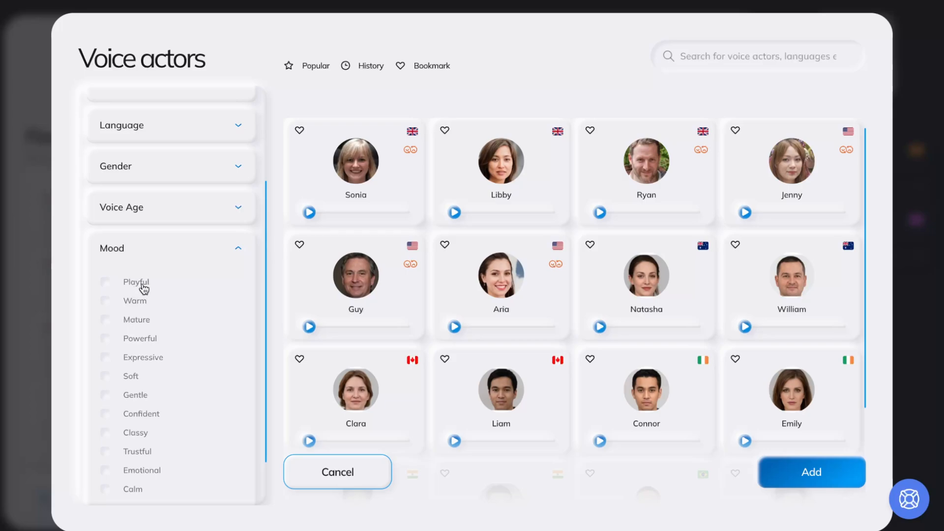
scroll(143, 298, down, 1)
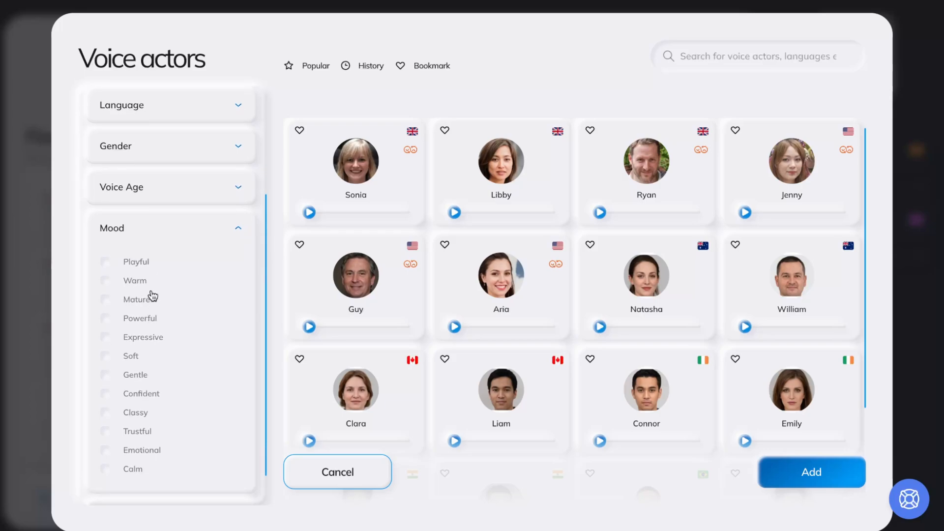
scroll(177, 371, down, 1)
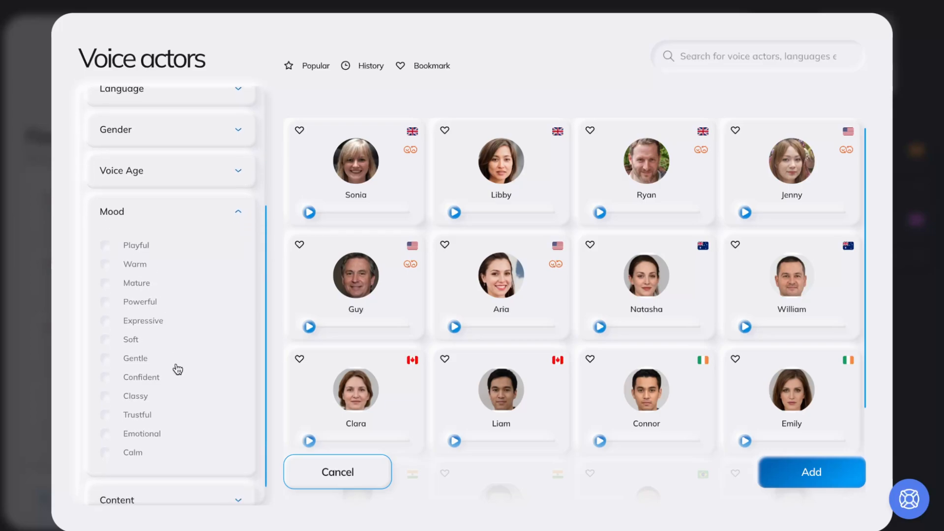
scroll(177, 369, down, 1)
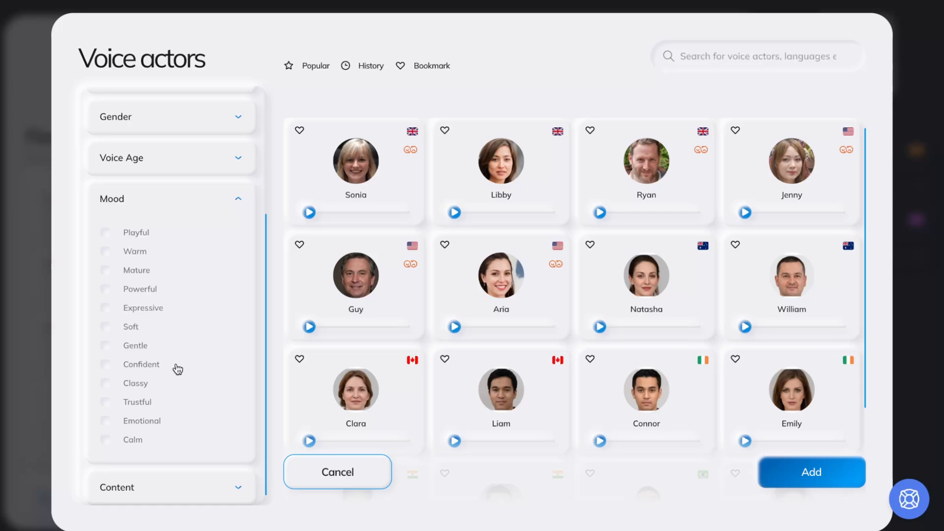
click(238, 199)
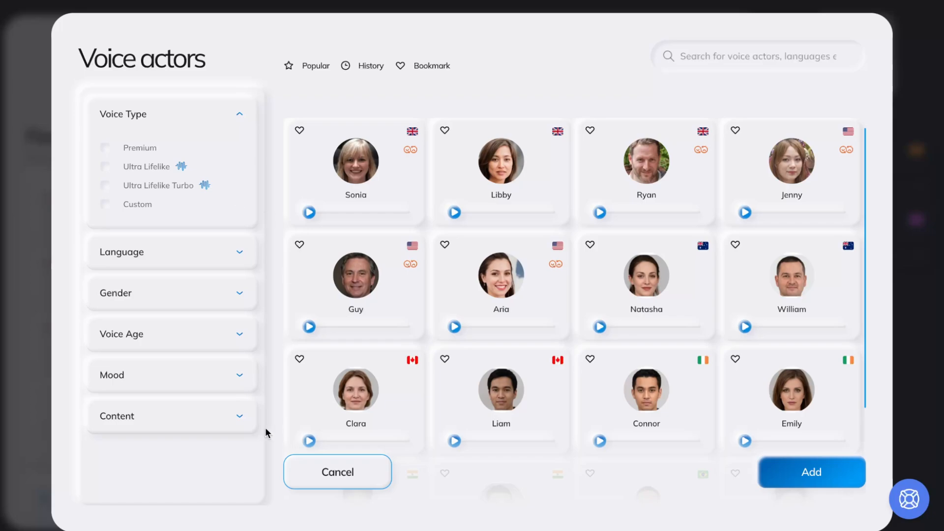
click(222, 423)
Filter the voice actors library by Educational/Tutorials content
scroll(223, 423, down, 3)
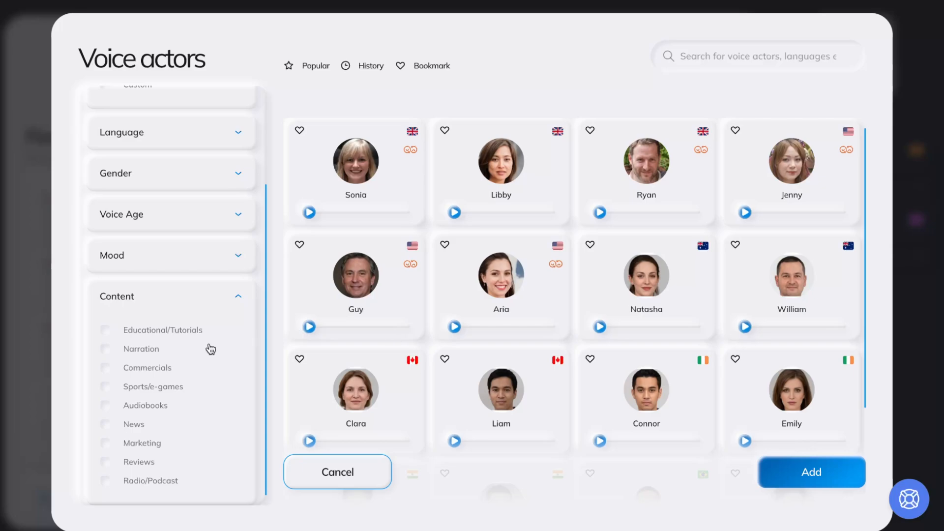
click(173, 333)
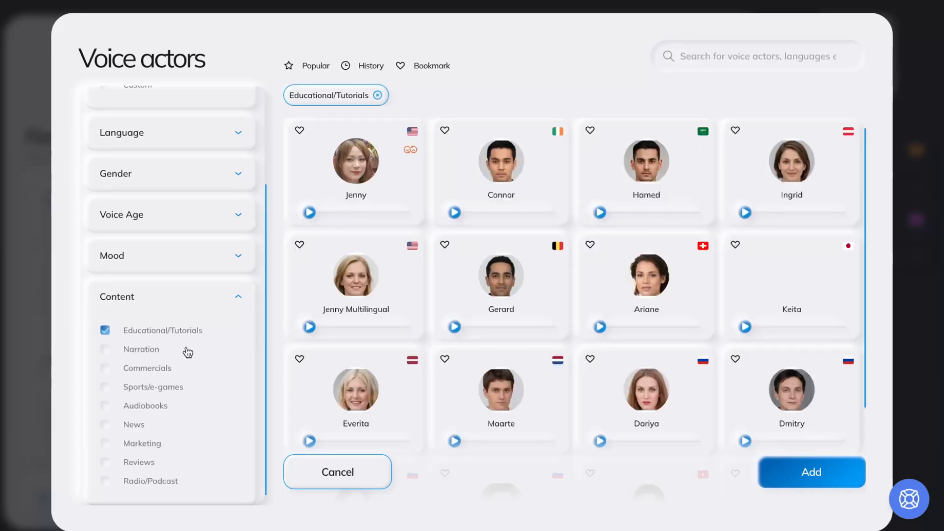
Add Trustful mood and Middle Aged voice age filters, then remove both again
click(166, 265)
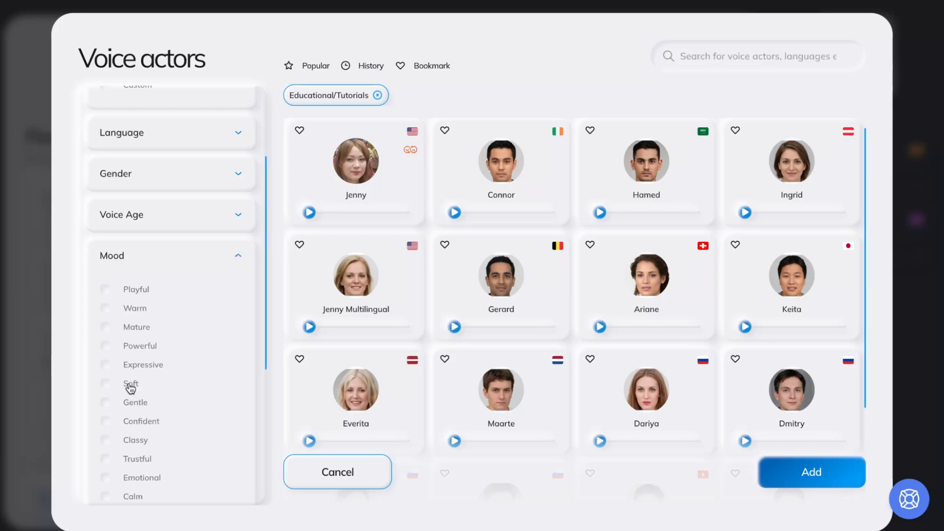
click(130, 460)
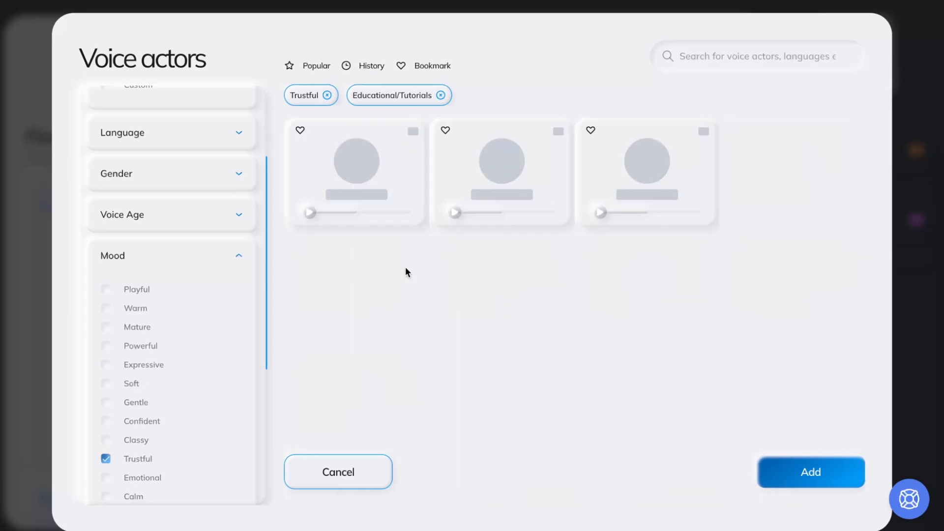
click(184, 222)
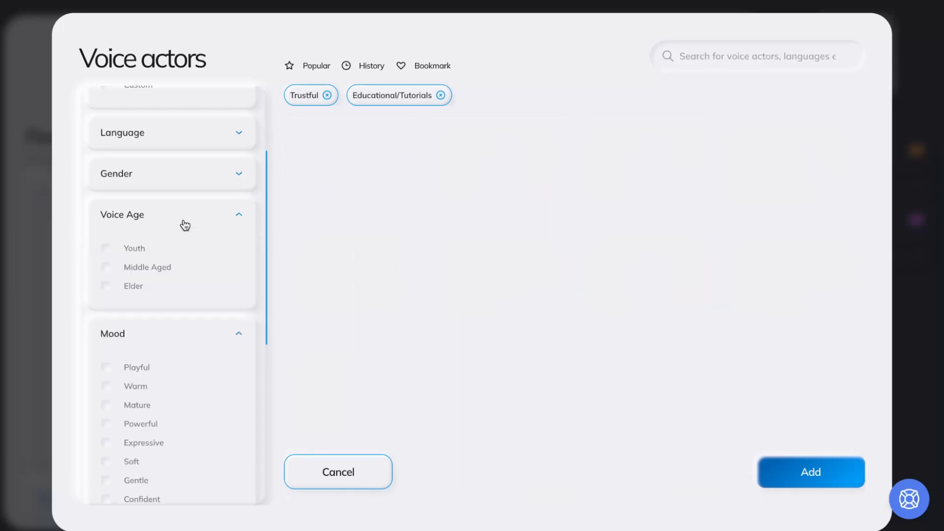
click(151, 271)
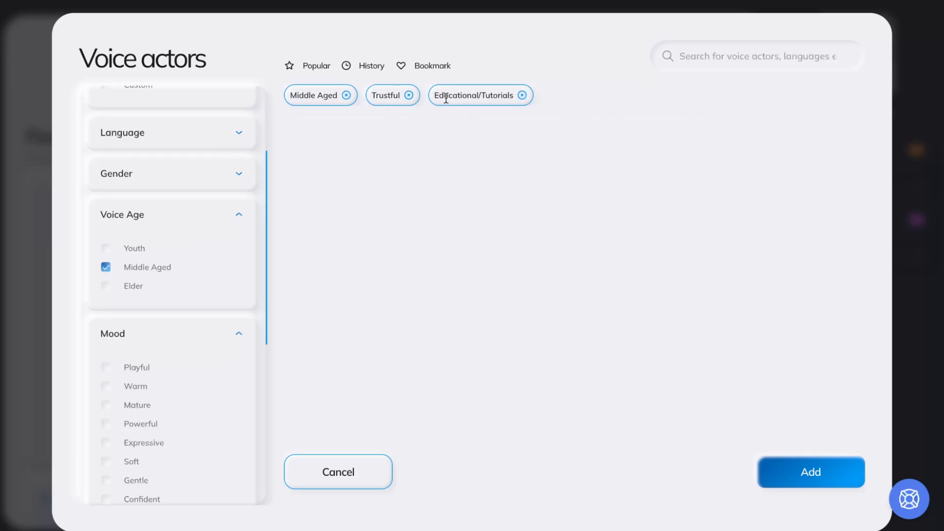
click(409, 96)
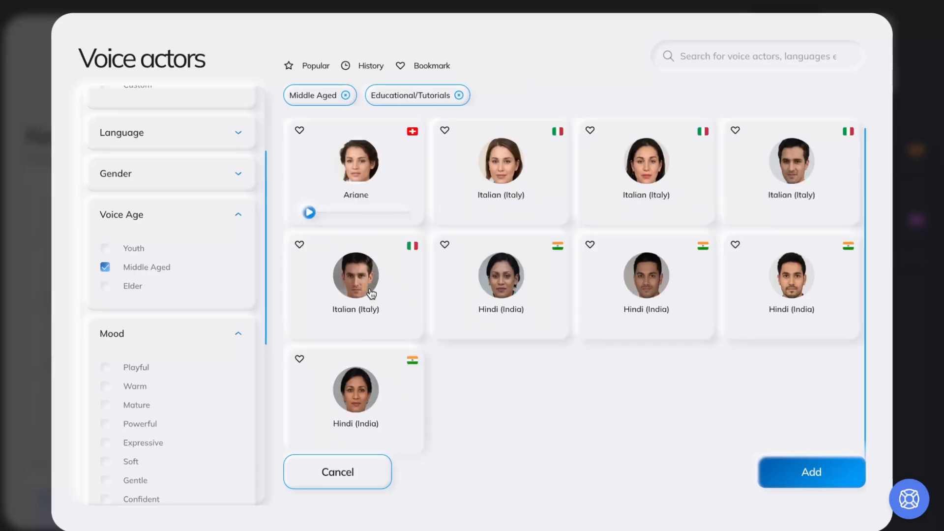
click(346, 96)
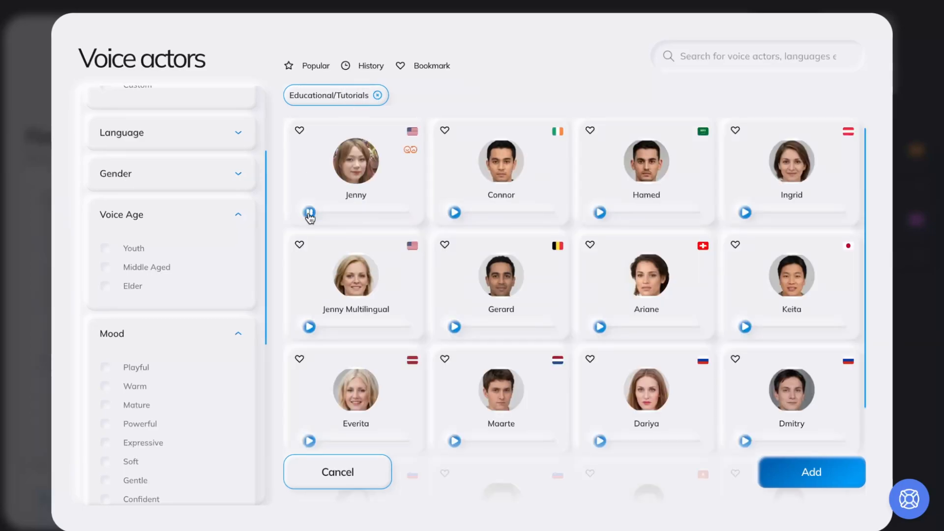
Close the voice actors library with Add and switch the script's voice actor to Vanessa
scroll(196, 228, up, 3)
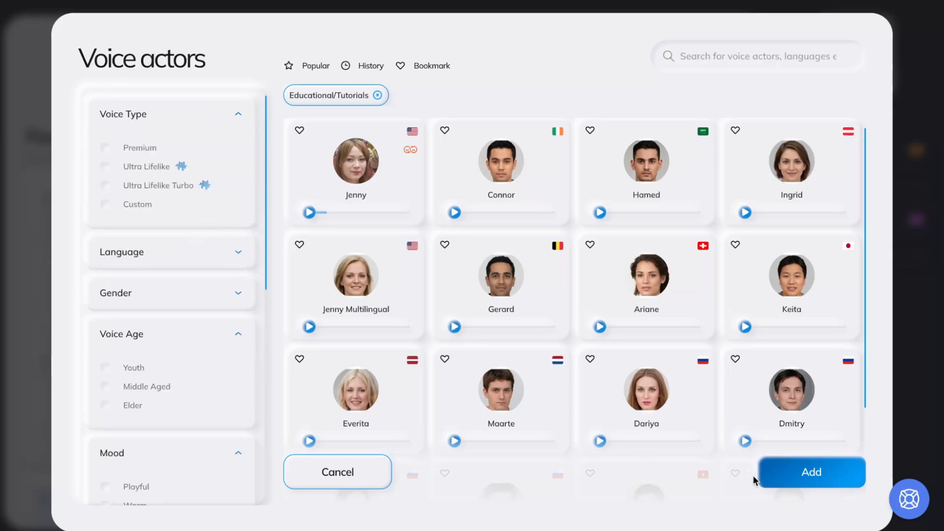
click(812, 472)
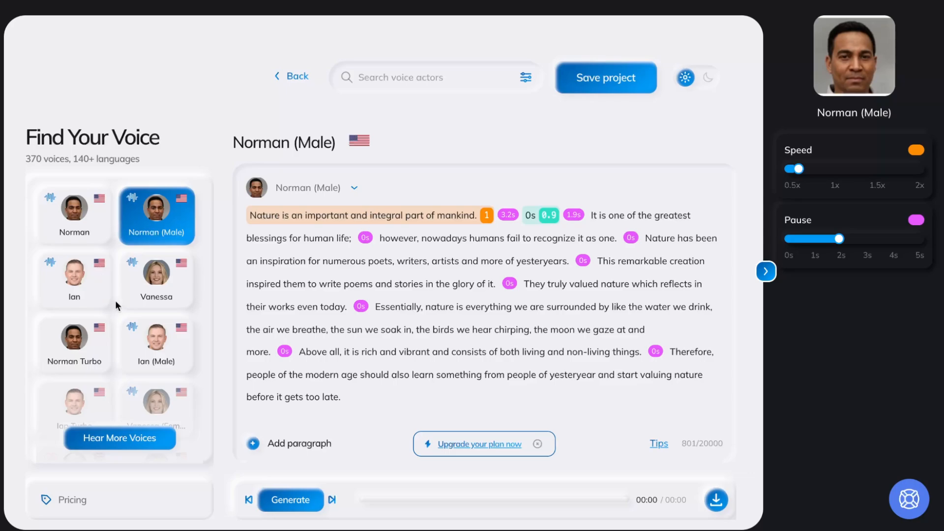
click(142, 292)
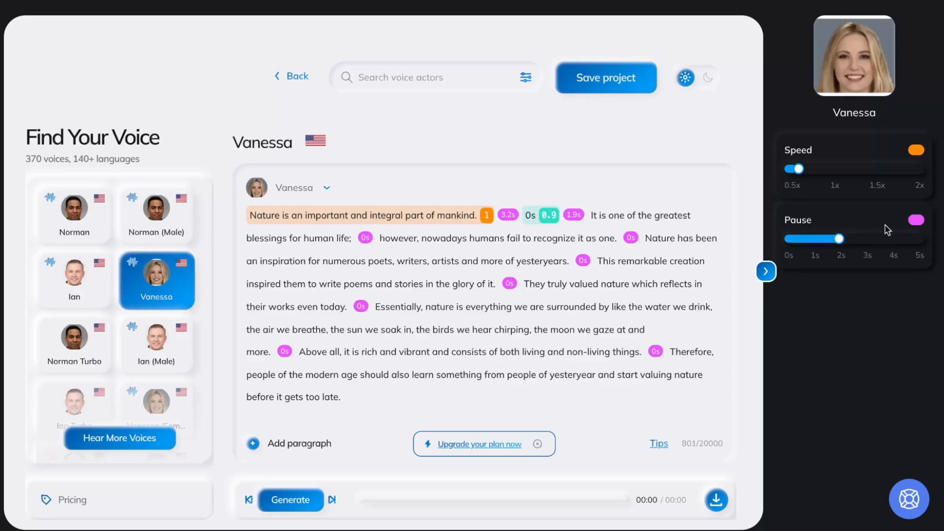
Set the first sentence's pause to about 1.1 s and its speed to 1x
drag(839, 238, 818, 239)
drag(798, 168, 835, 171)
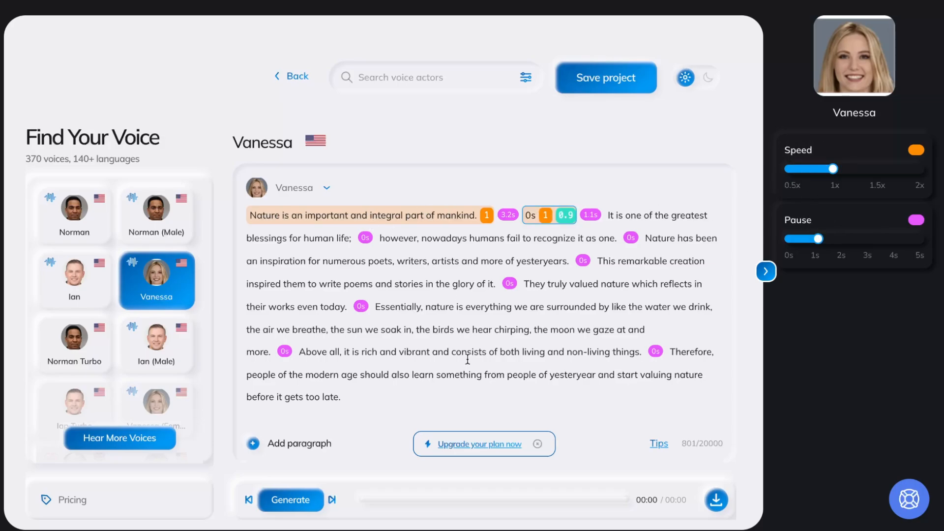
Select the rest of the script text and set its speed to 1x
drag(396, 394, 289, 215)
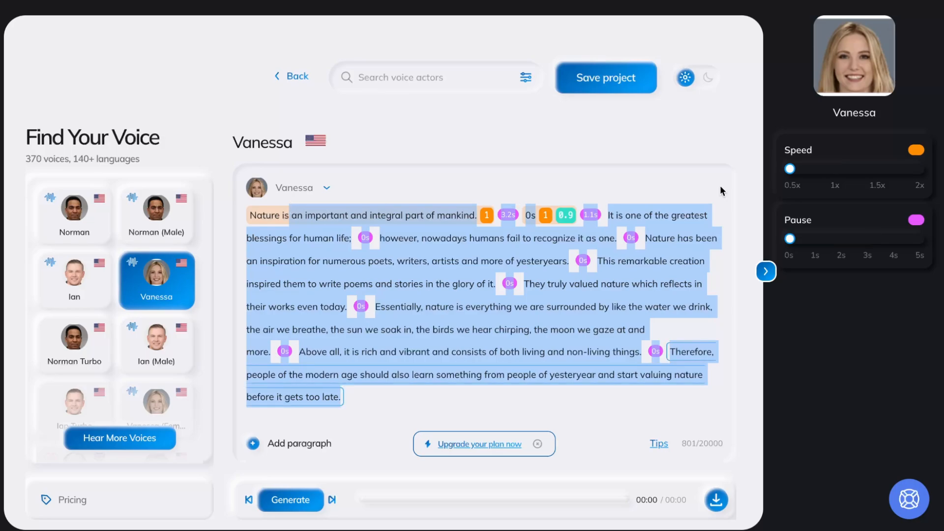
drag(789, 168, 833, 171)
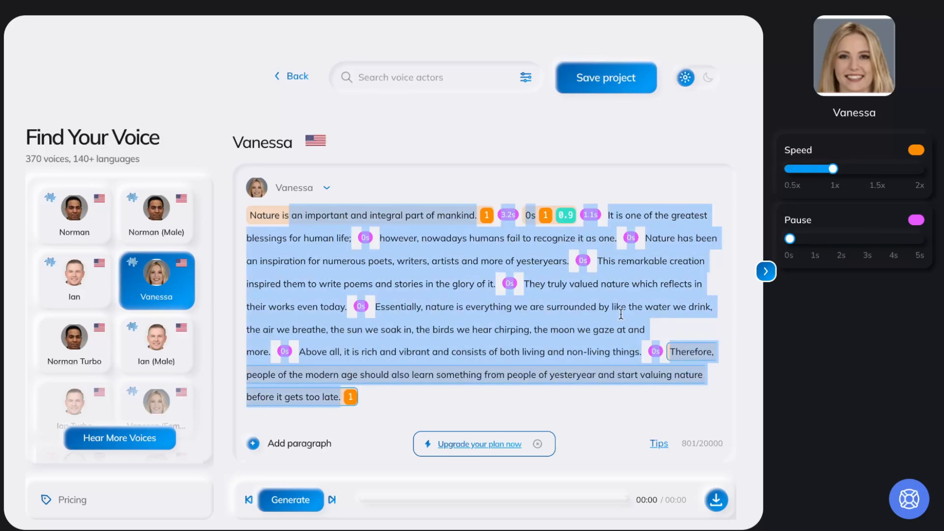
click(461, 425)
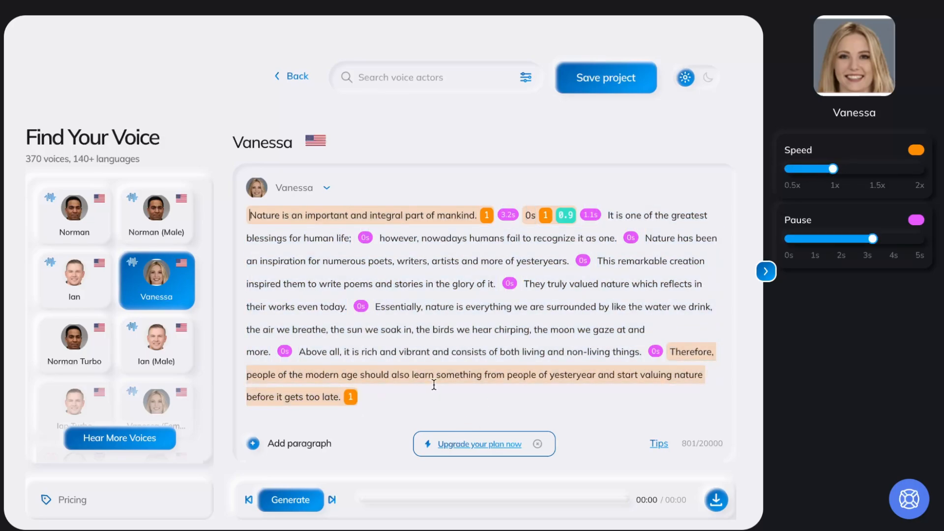
Generate the voiceover, open the pricing plans page and dismiss the chat popup
click(276, 509)
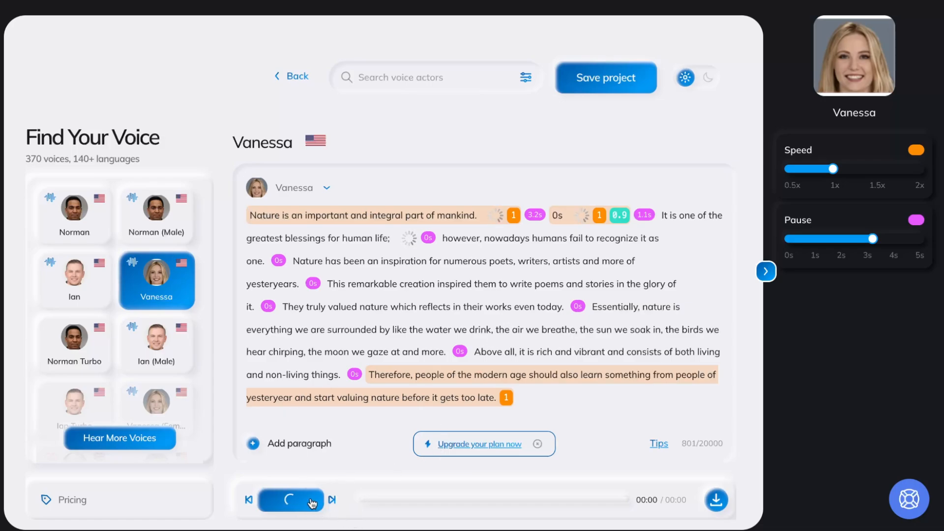
right_click(467, 444)
click(514, 317)
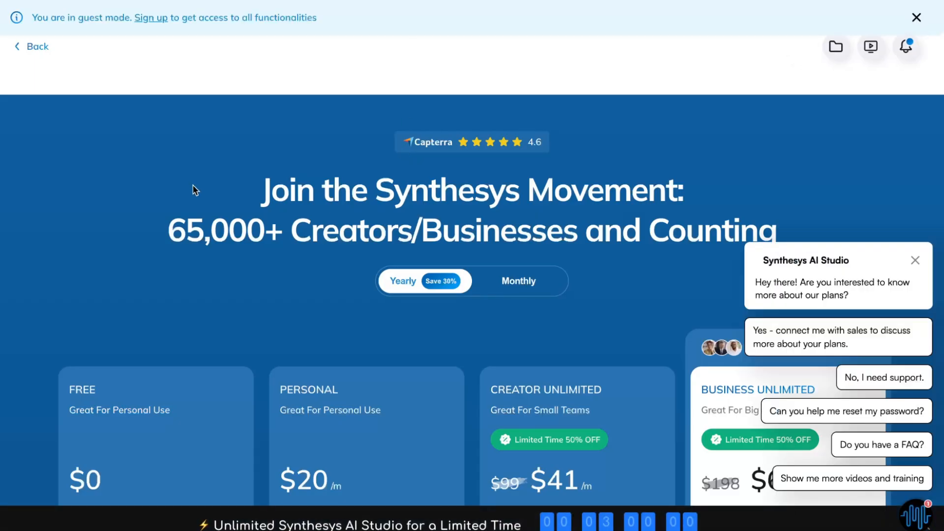
click(916, 259)
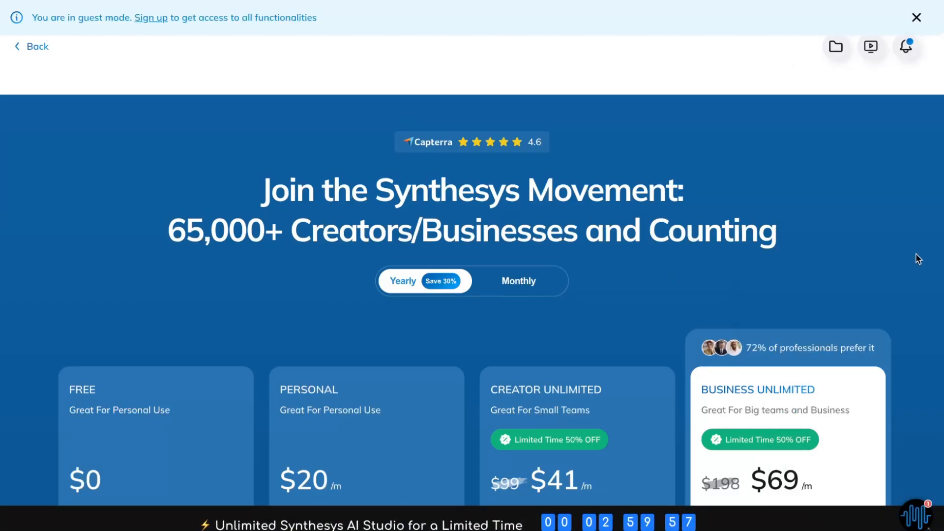
Review the pricing plans and their listed features
scroll(764, 301, down, 4)
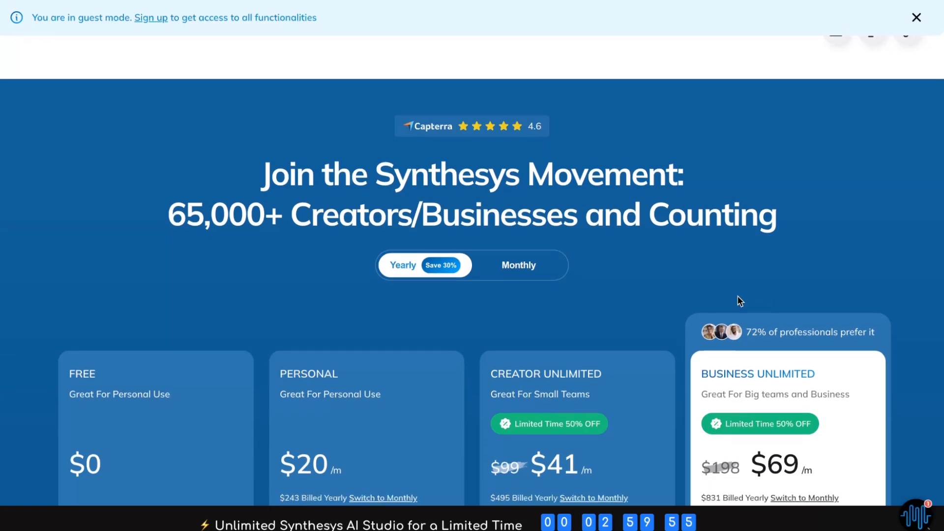
scroll(244, 246, down, 1)
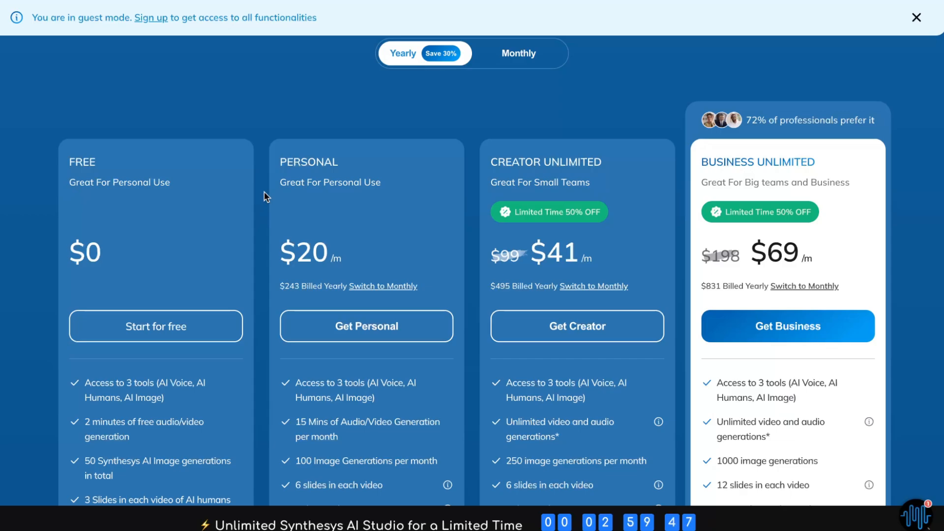
scroll(265, 196, down, 1)
scroll(265, 196, down, 3)
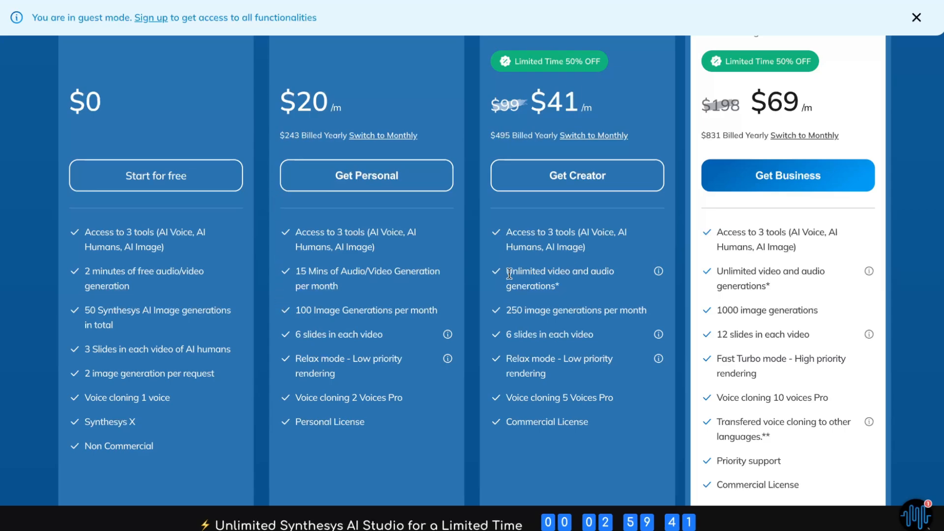
scroll(579, 285, up, 1)
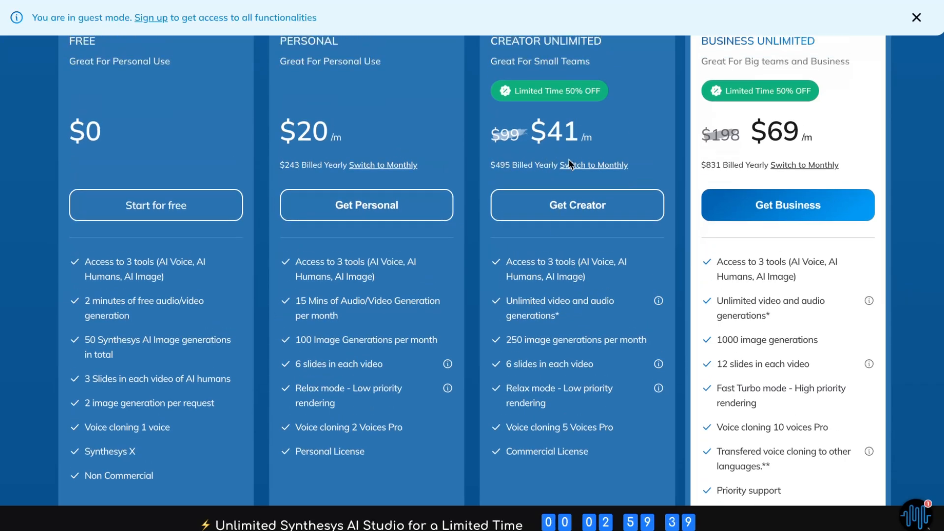
scroll(632, 202, up, 5)
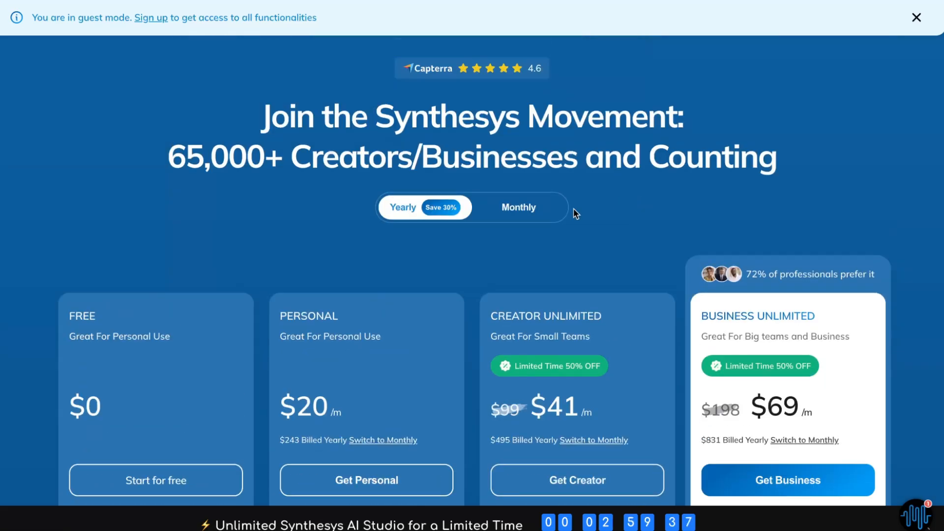
Switch the pricing view to Monthly billing and back to Yearly
click(511, 220)
scroll(528, 253, down, 3)
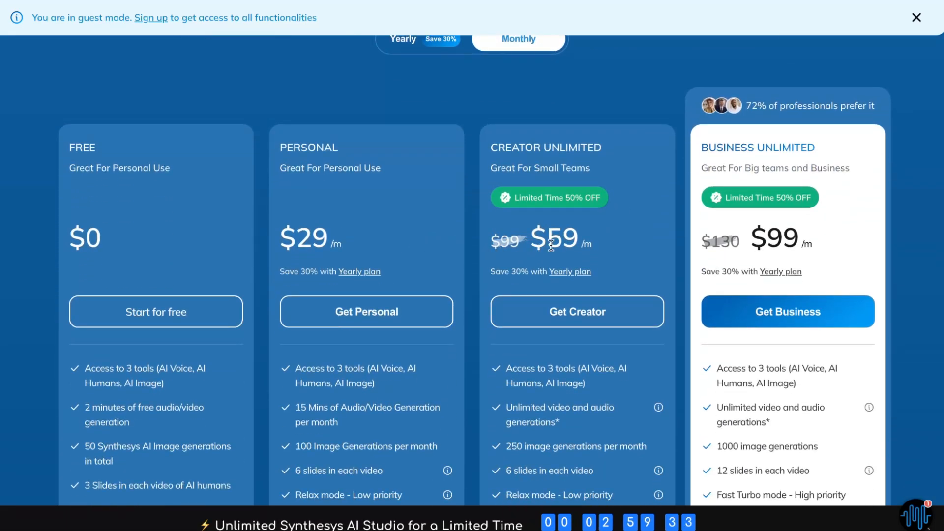
scroll(675, 250, up, 3)
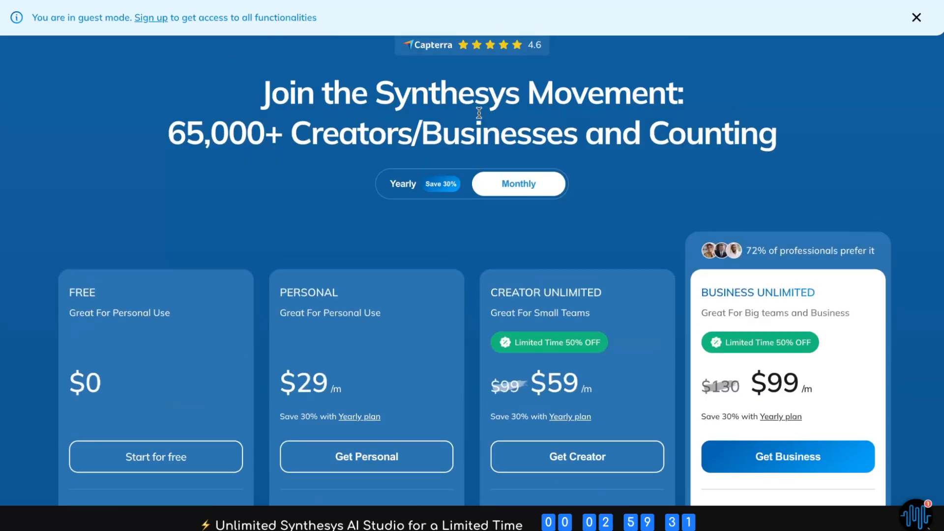
click(403, 185)
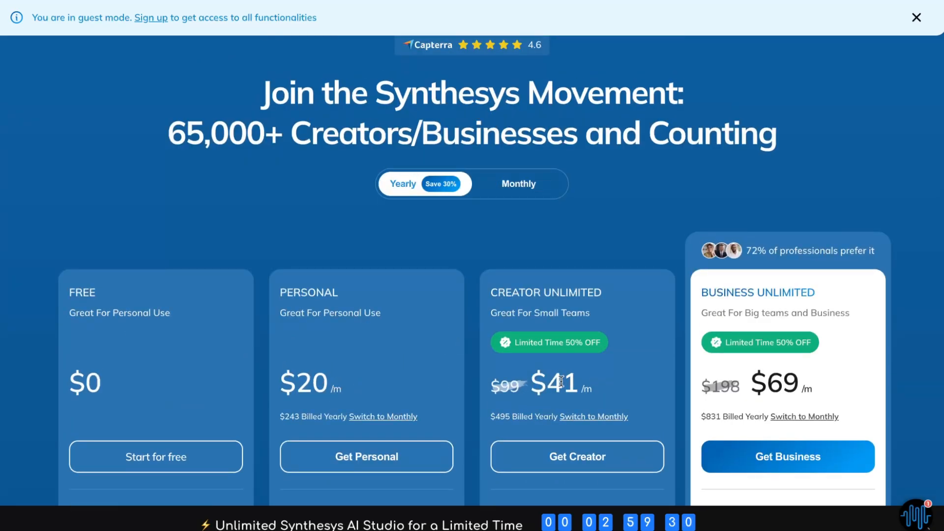
Scroll through the yearly plans' feature lists to compare them
scroll(540, 374, down, 2)
scroll(491, 377, down, 3)
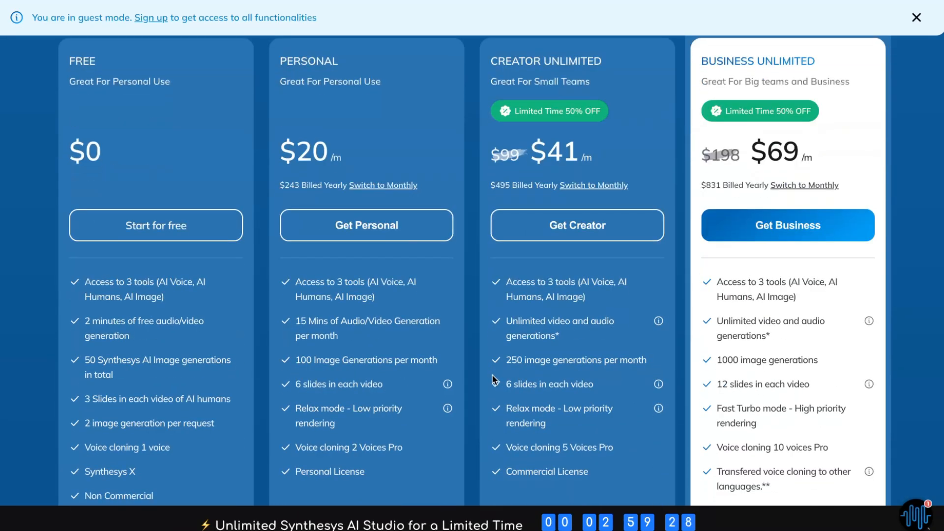
scroll(492, 377, down, 1)
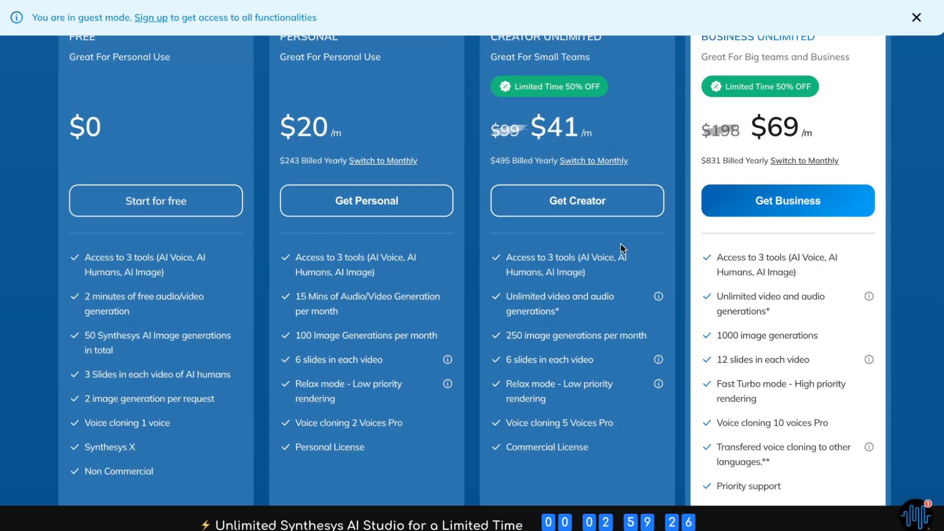
scroll(475, 331, down, 1)
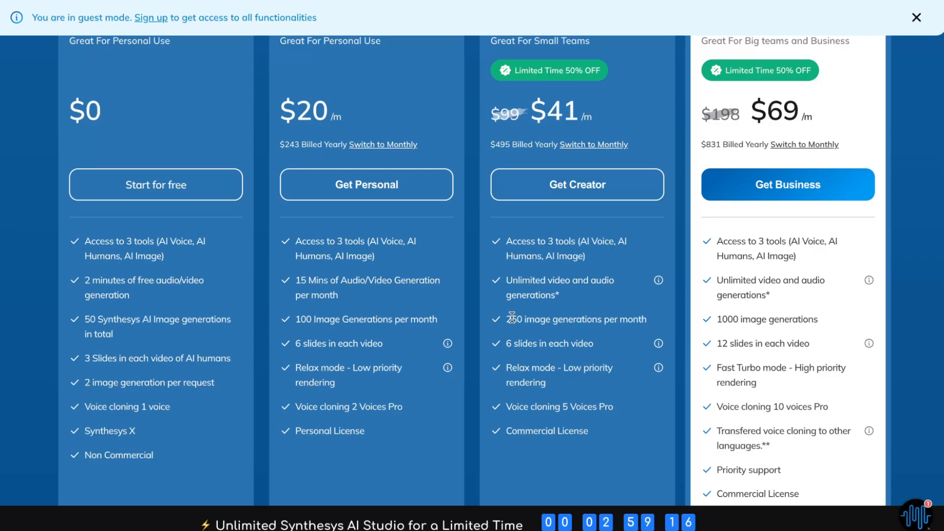
scroll(512, 317, up, 5)
scroll(514, 317, down, 1)
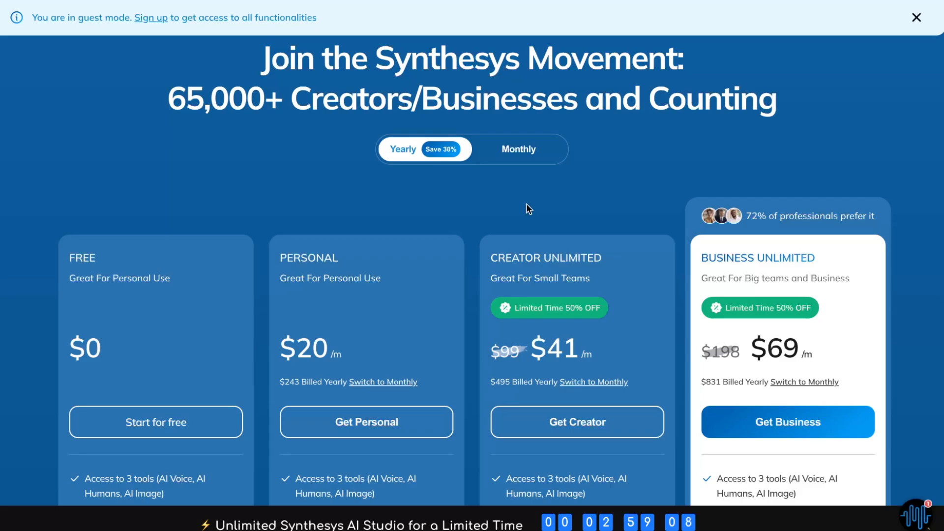
Pause the voiceover playback and attempt to download the generated audio
scroll(528, 209, down, 10)
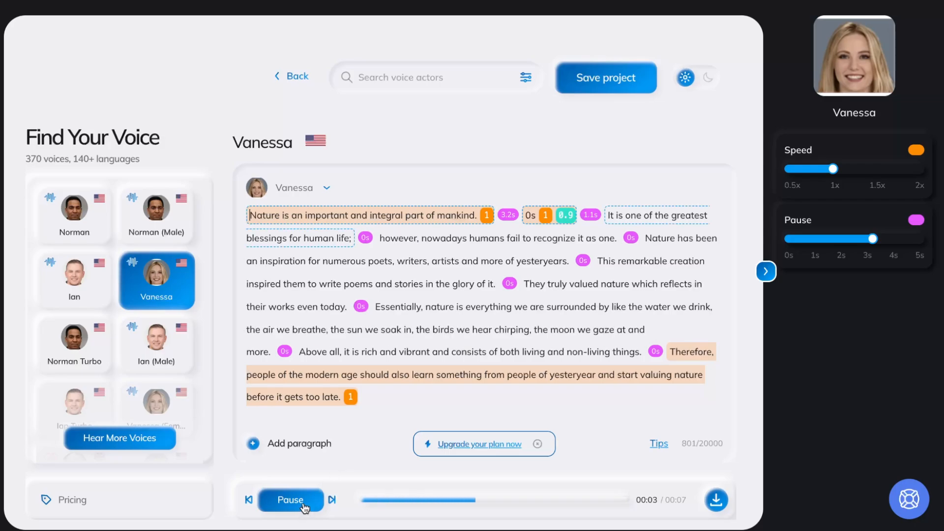
click(303, 504)
click(717, 500)
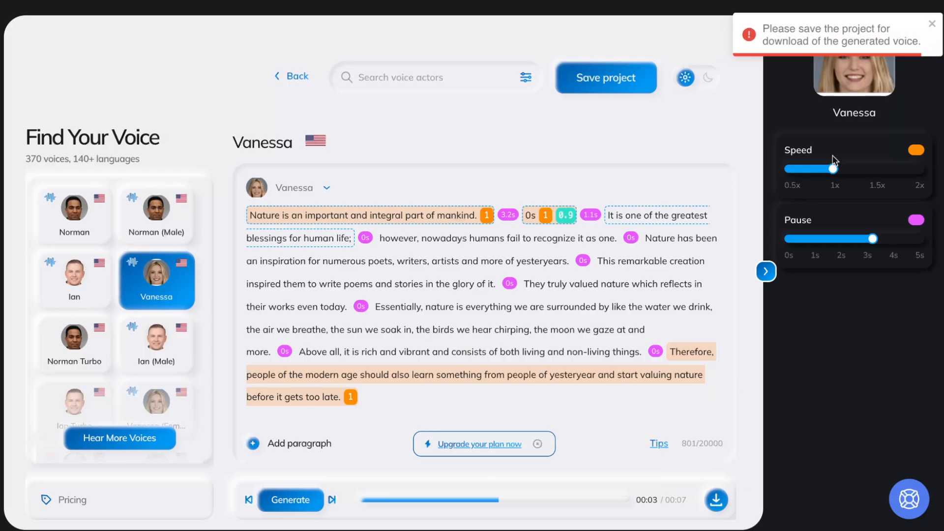
click(605, 92)
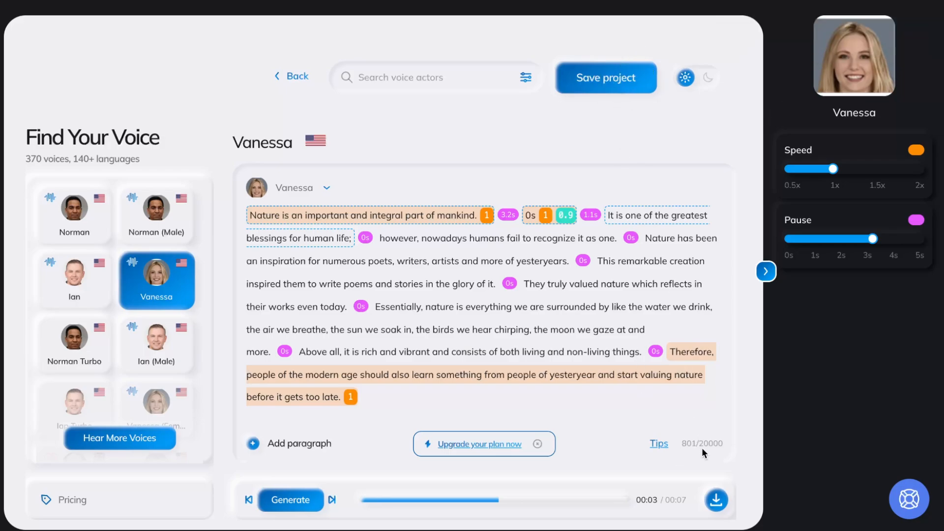
Retry downloading the generated voiceover and dismiss the signup dialog
click(717, 500)
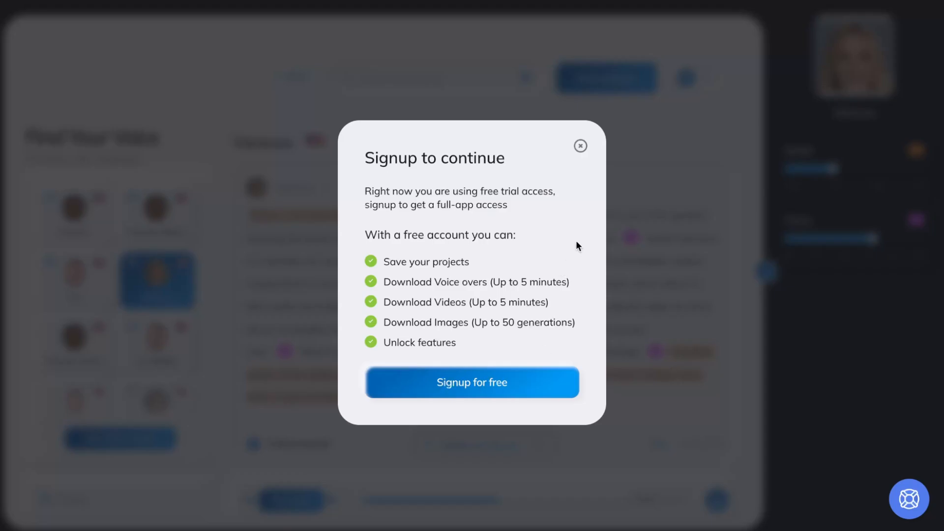
click(581, 147)
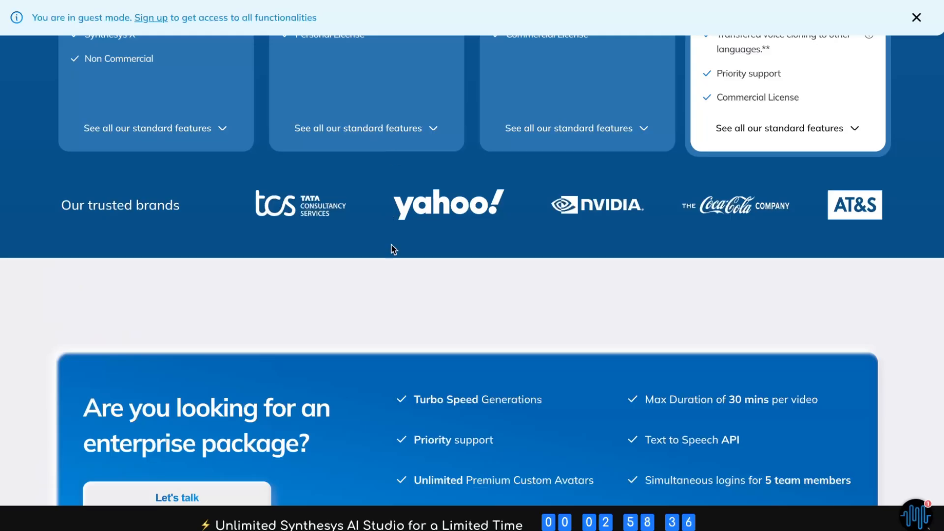
Scroll through the pricing page's lower sections, including trusted brands and the enterprise package
scroll(396, 274, down, 5)
scroll(397, 274, up, 6)
scroll(395, 268, up, 10)
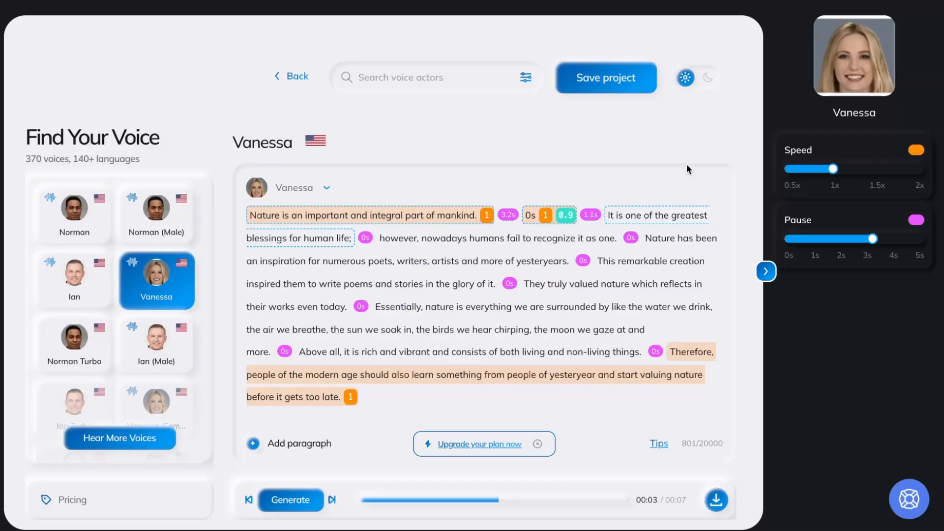
Open the help widget's instant answers and close it again
click(908, 499)
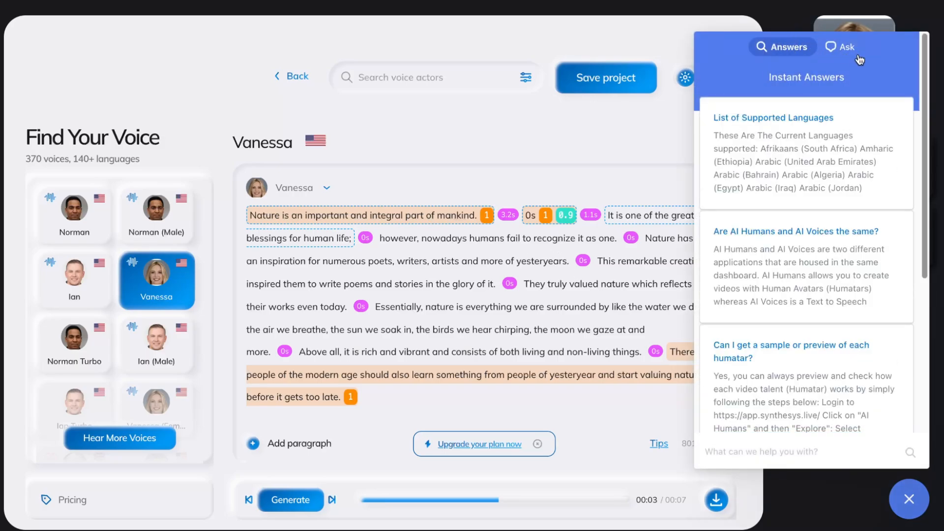
click(908, 498)
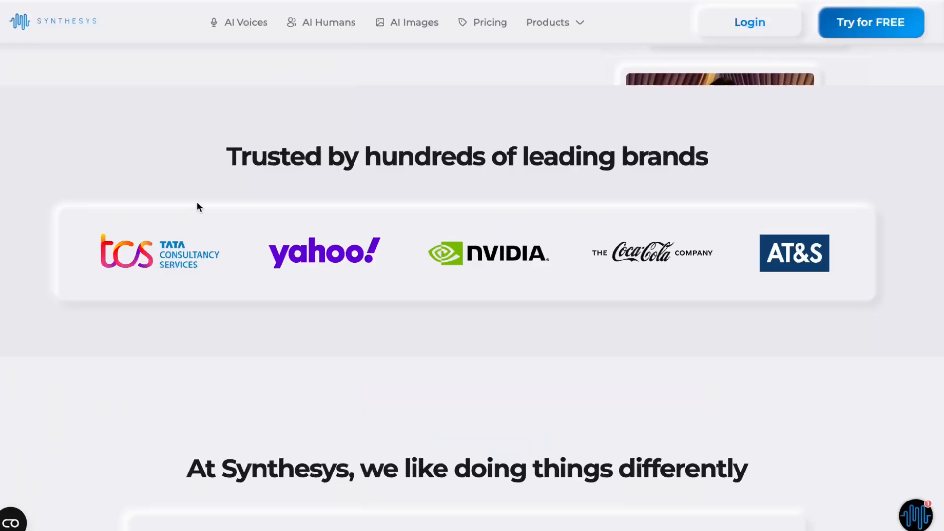
scroll(205, 214, up, 7)
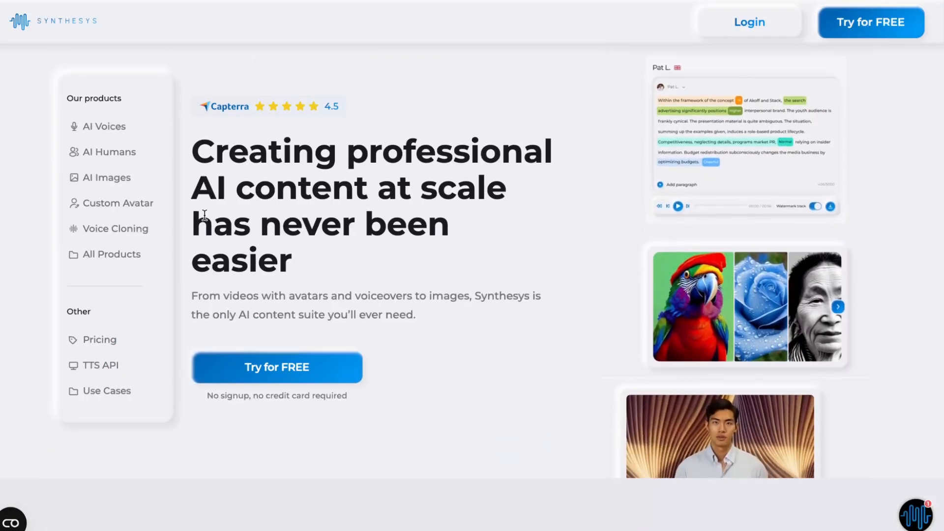